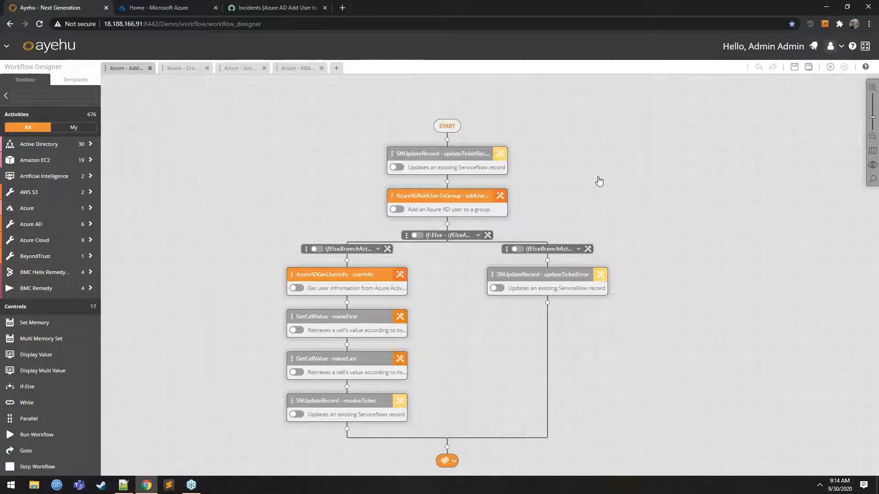
In ServiceNow, start a new incident with the short description "Add user Ayehu to group AyehuTestGroup".
left_click(277, 5)
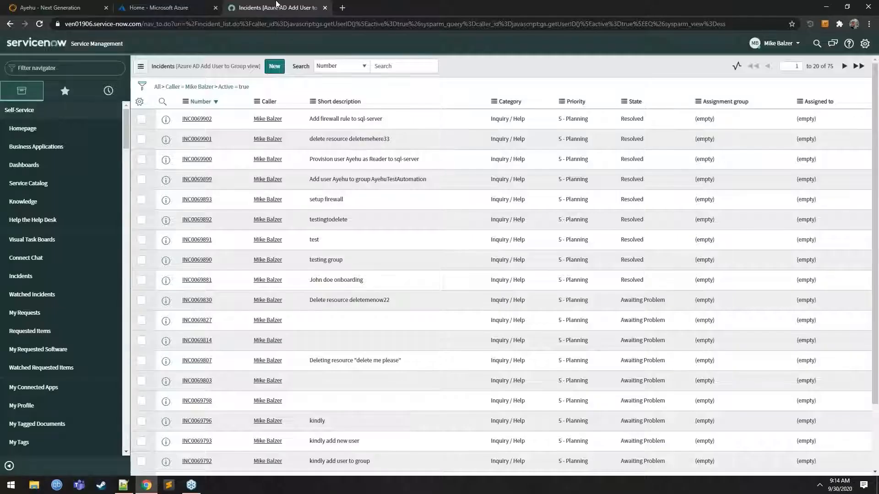
left_click(276, 68)
left_click(190, 127)
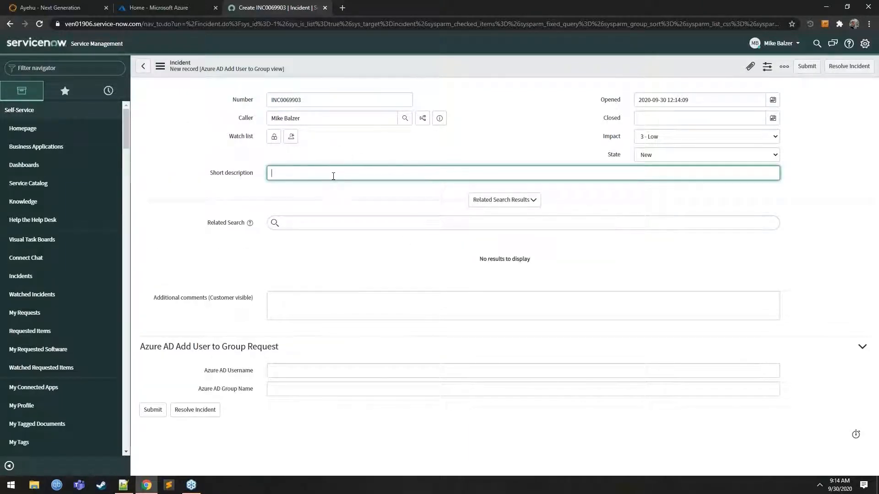
type("Add user Ayehu t")
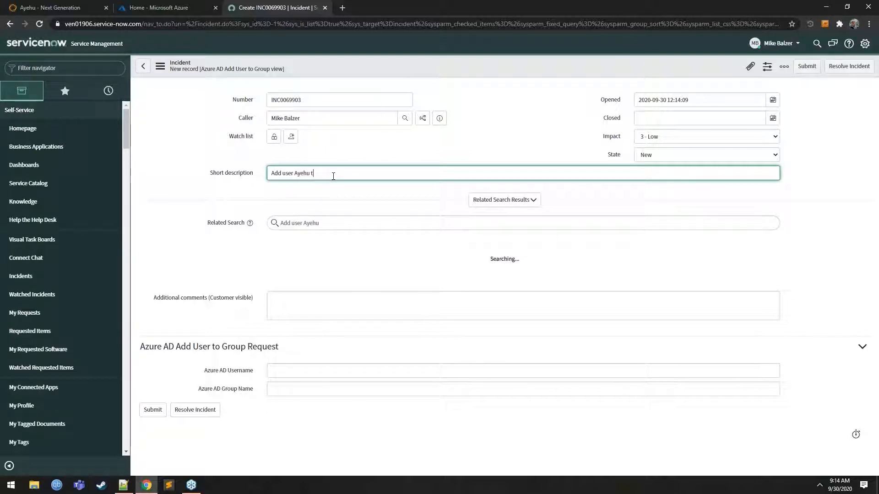
type("o group AyehuTestGroup")
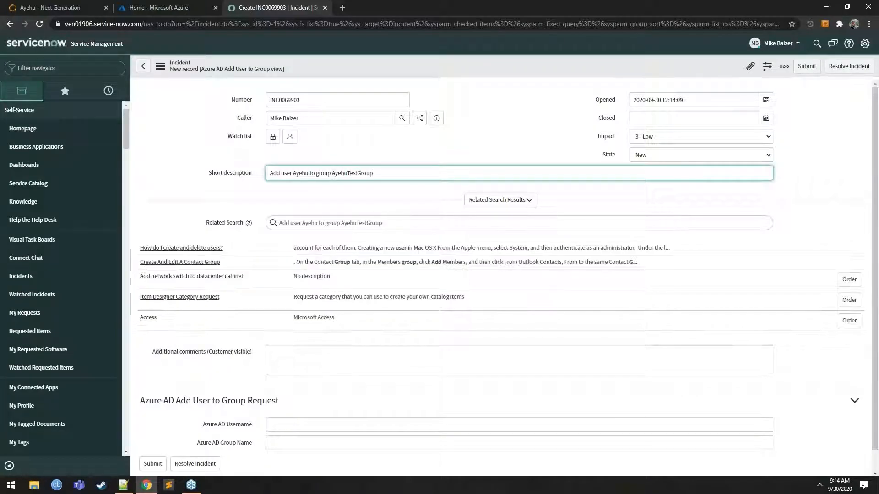
In the Azure portal, copy the Ayehu Automation user's principal name from its profile and check the user's group memberships.
left_click(187, 9)
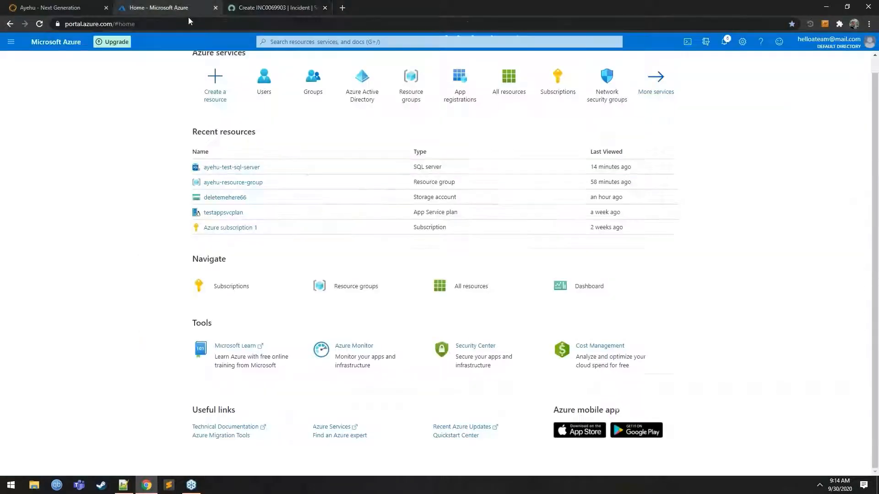
left_click(264, 78)
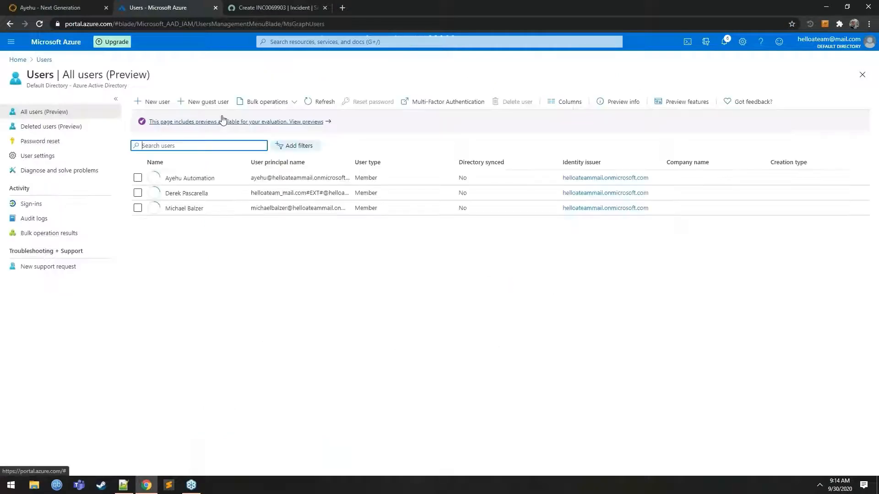
left_click(204, 178)
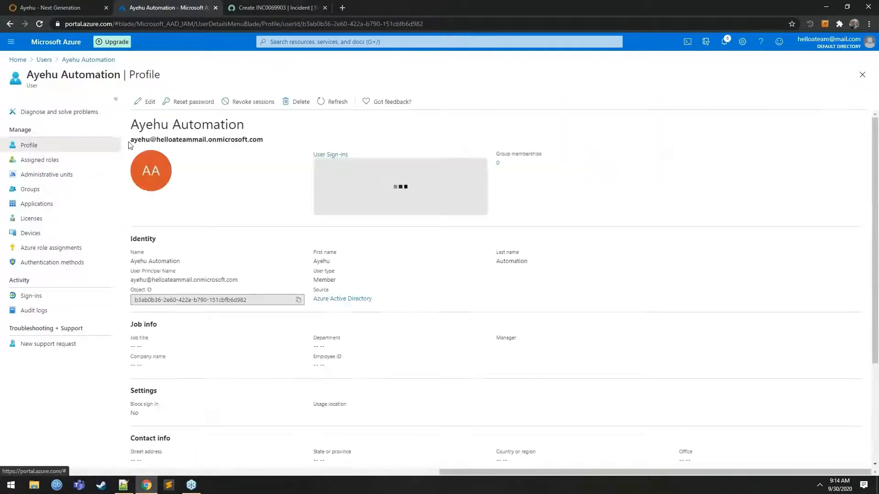
left_click_drag(131, 139, 263, 139)
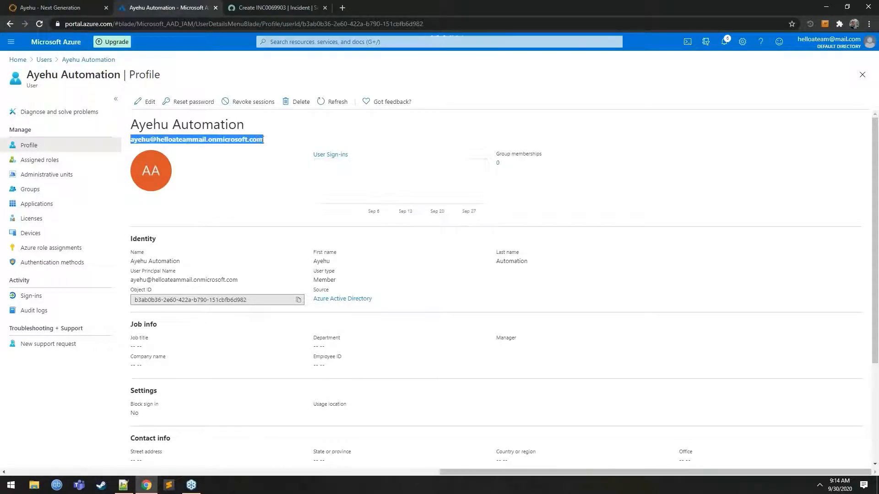
right_click(250, 138)
left_click(265, 145)
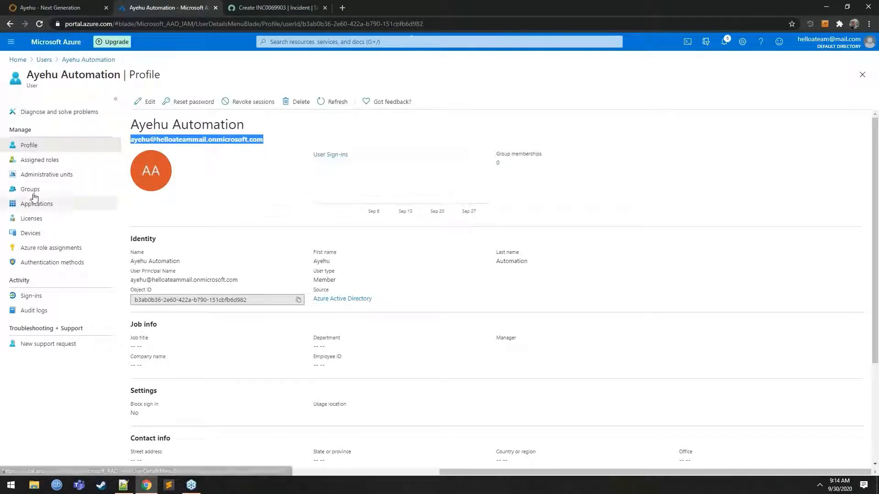
left_click(30, 190)
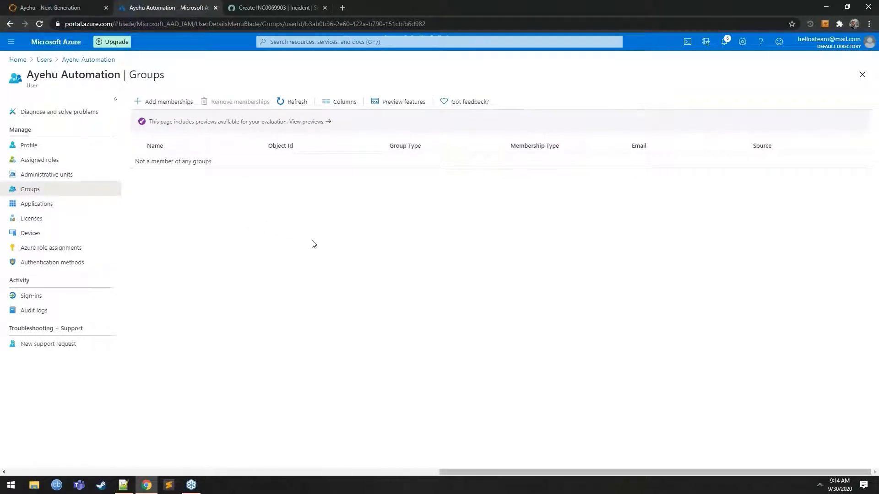
left_click(11, 27)
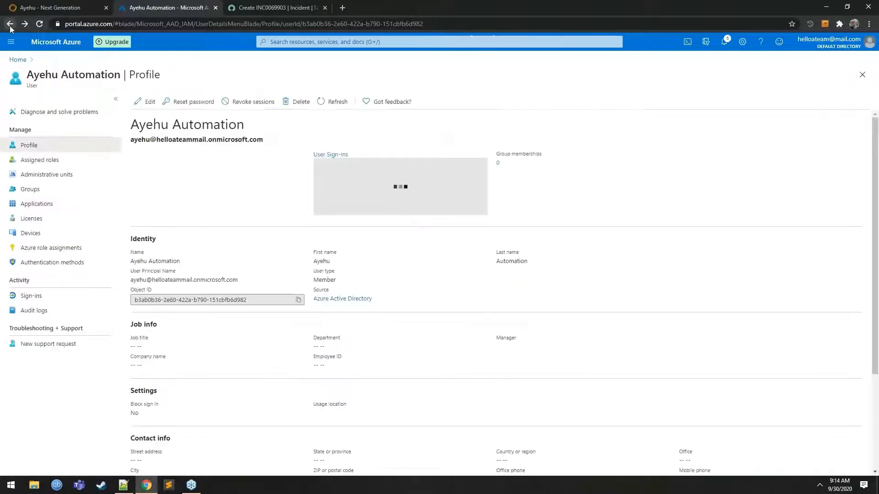
Back in the new ServiceNow incident, paste the copied user principal name as the Azure AD Username.
left_click(298, 10)
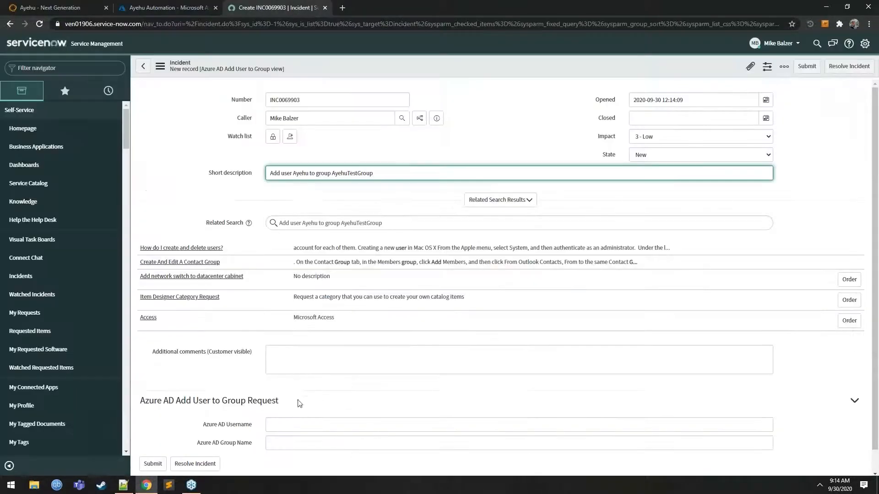
left_click(306, 420)
key("ctrl+v")
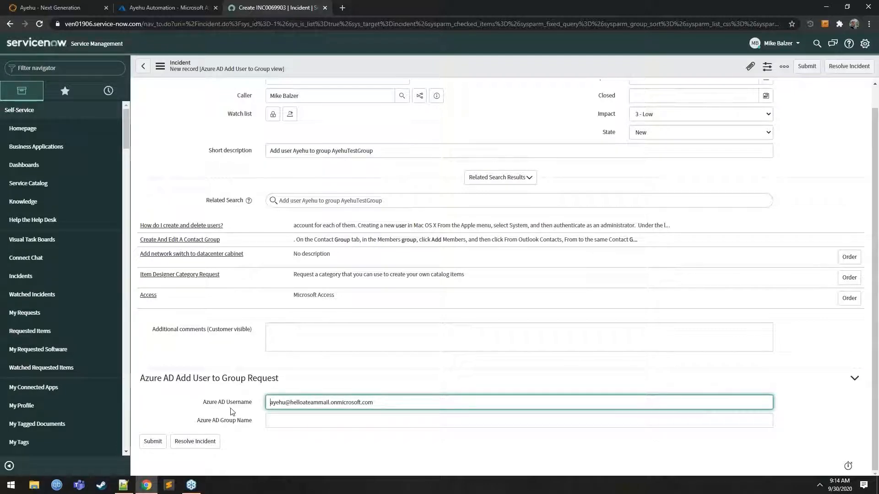
In the Azure portal, search for "groups", open AyehuTestGroup from the list of all groups and copy its name.
left_click(187, 8)
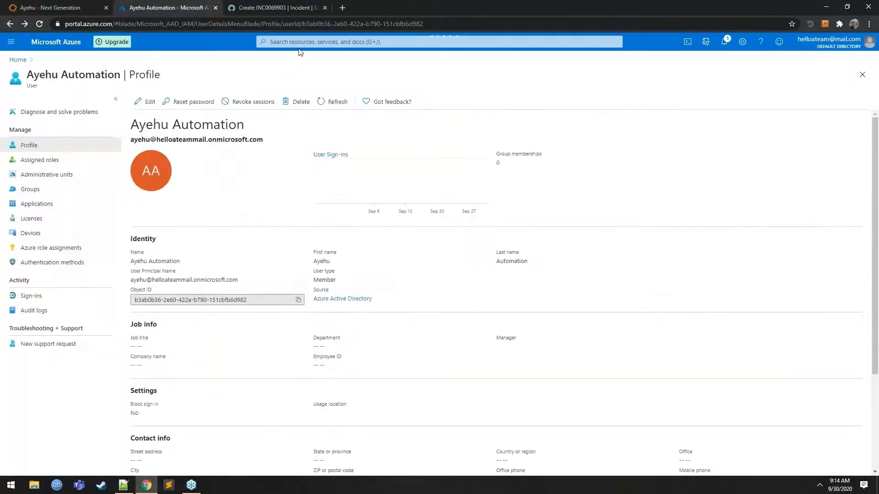
left_click(301, 44)
type("groups")
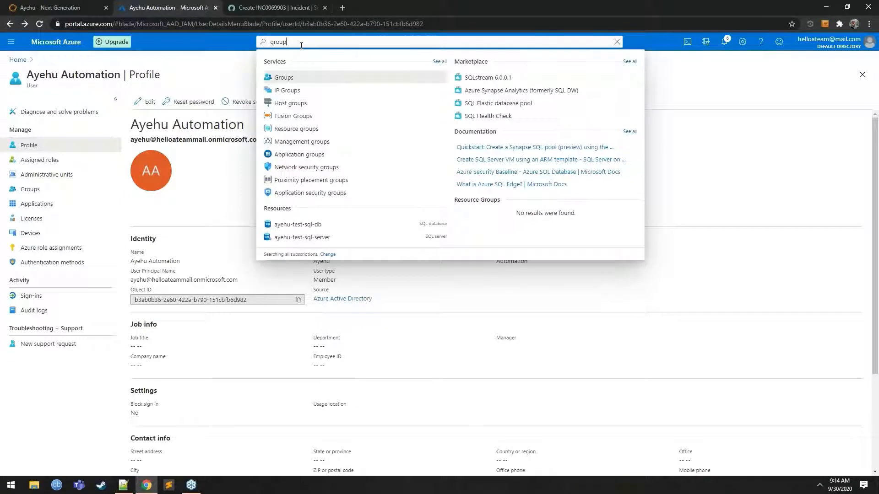
left_click(275, 74)
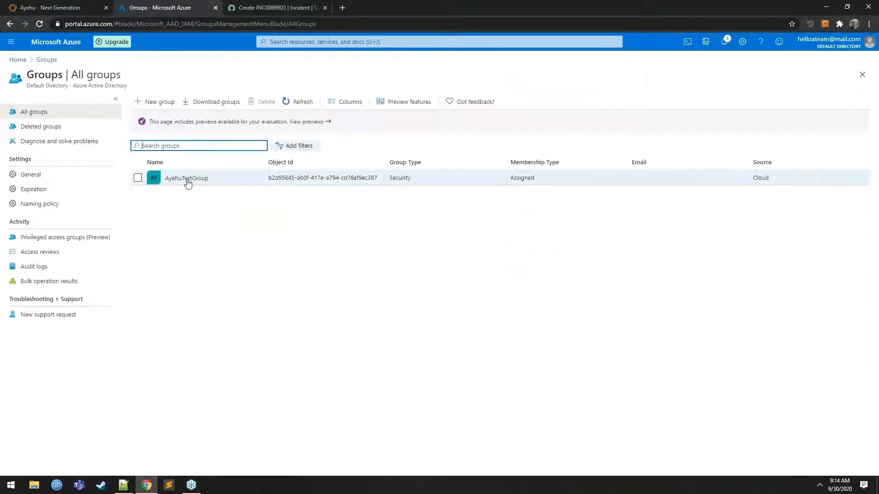
left_click(186, 180)
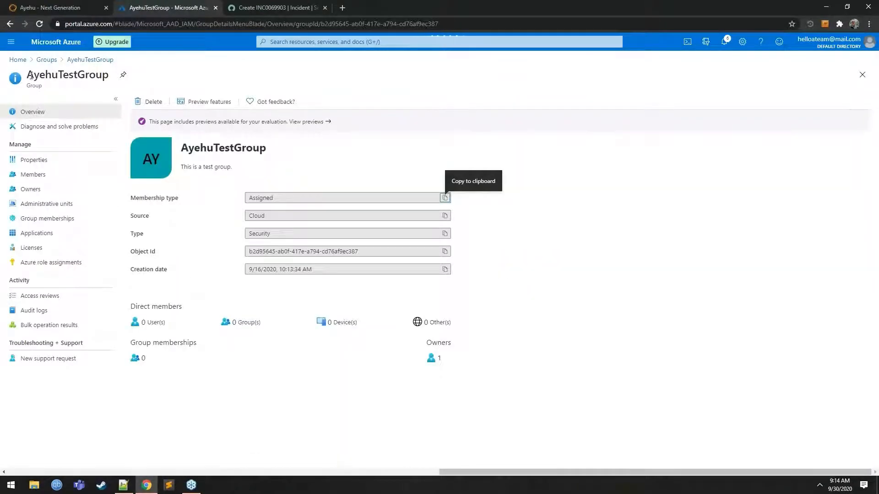
left_click_drag(27, 75, 108, 76)
right_click(102, 75)
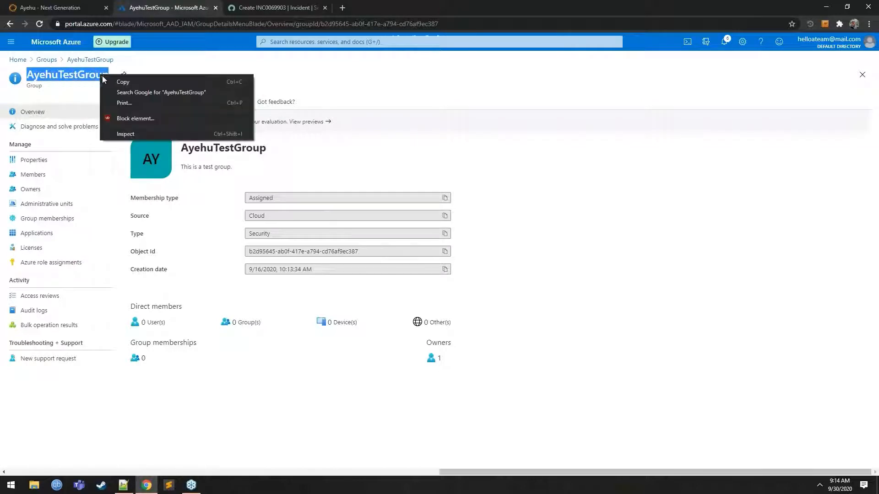
left_click(120, 81)
In ServiceNow, paste AyehuTestGroup as the Azure AD Group Name and submit the incident.
left_click(285, 9)
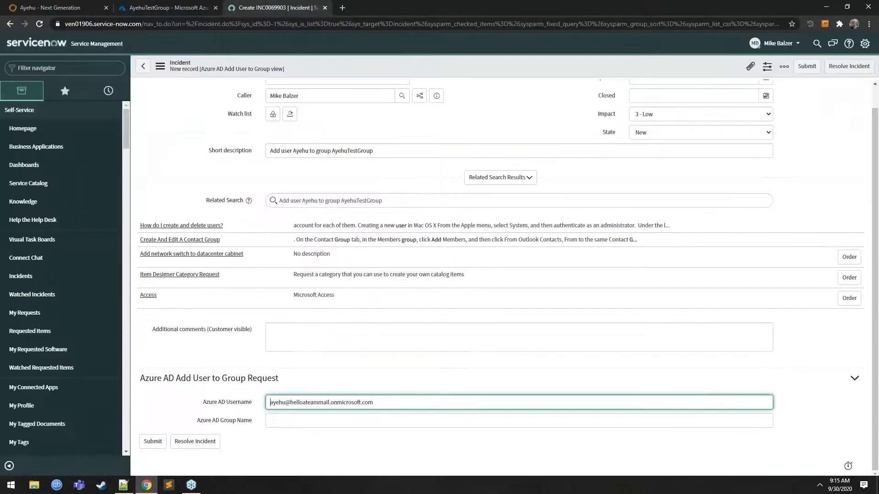
left_click(291, 419)
key("ctrl+v")
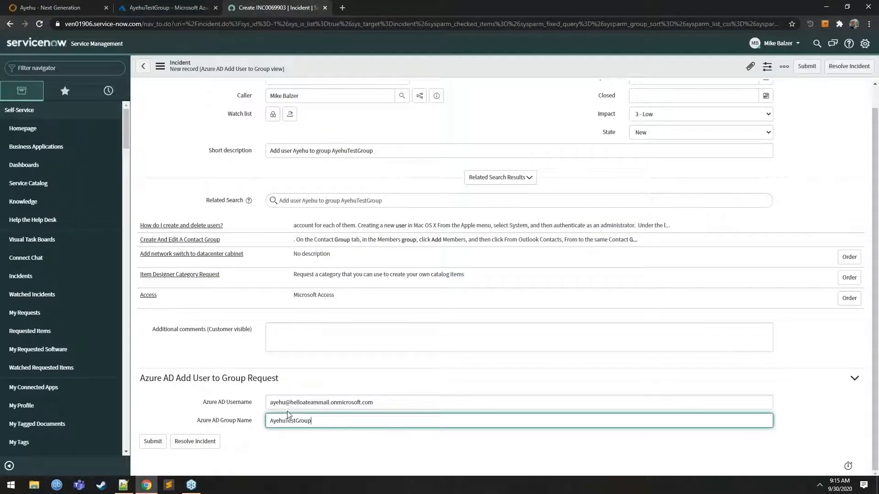
left_click(153, 441)
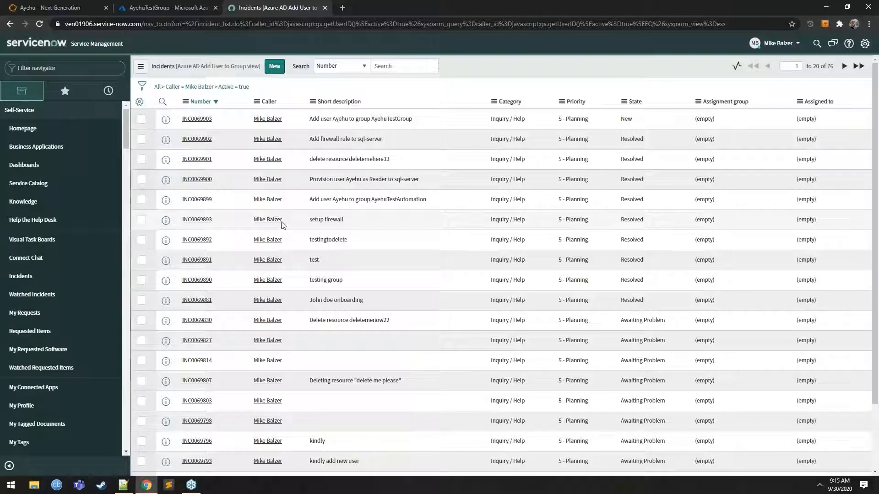
Open the submitted incident for adding Ayehu to AyehuTestGroup and review the user and group in its latest work note.
left_click(206, 120)
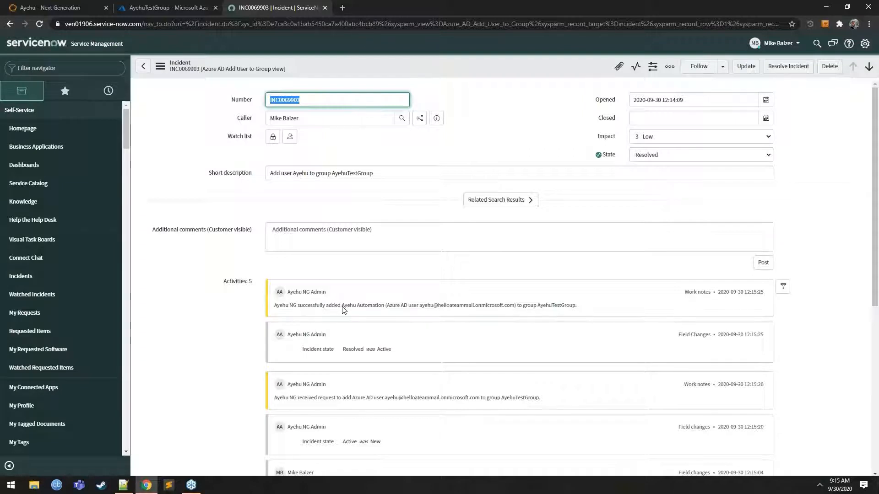
left_click_drag(342, 306, 384, 312)
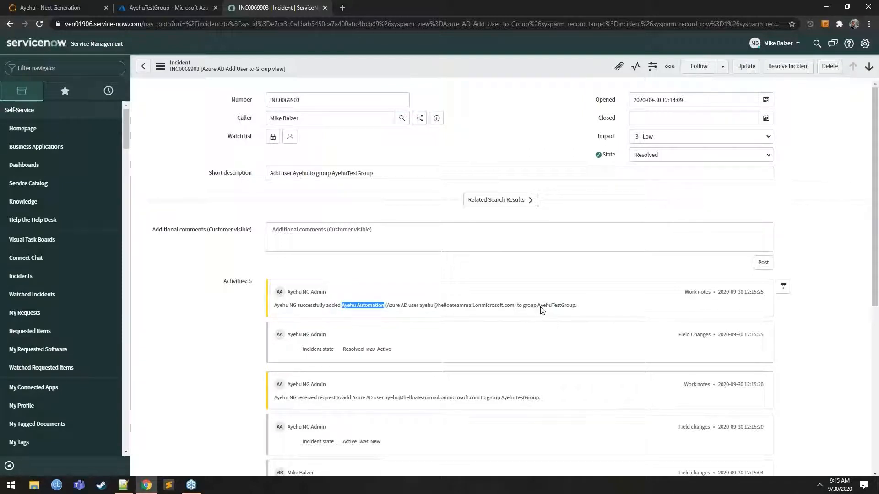
left_click_drag(542, 311, 574, 311)
left_click(576, 314)
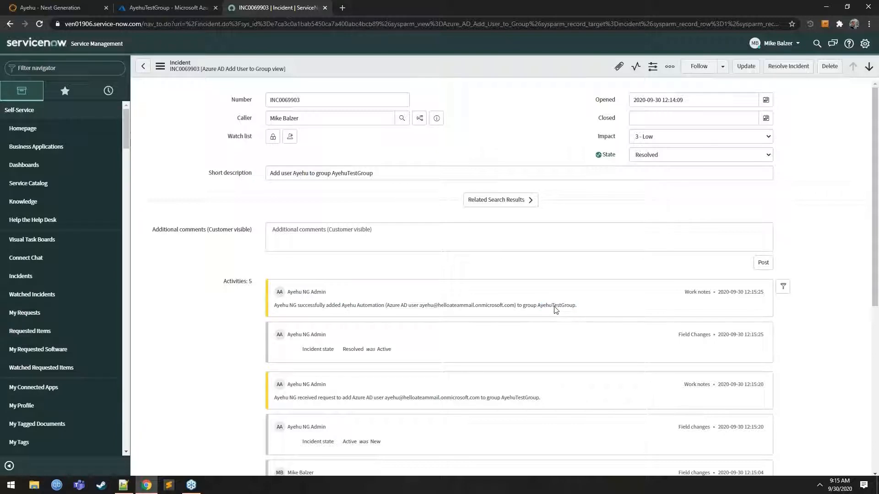
In the Azure portal, check the direct members of AyehuTestGroup.
left_click(181, 10)
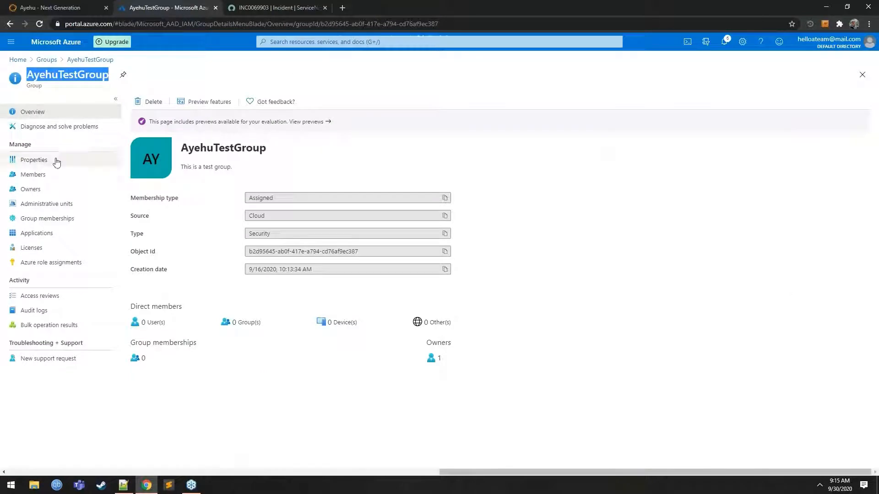
left_click(37, 175)
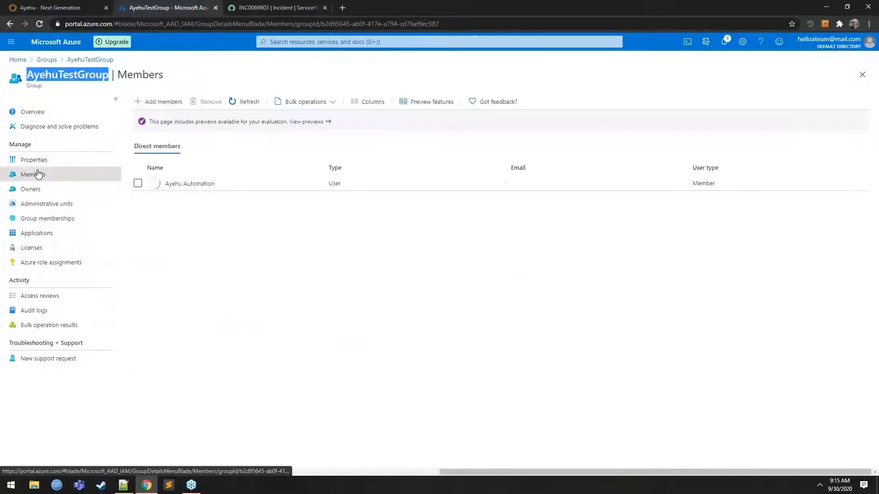
left_click(198, 223)
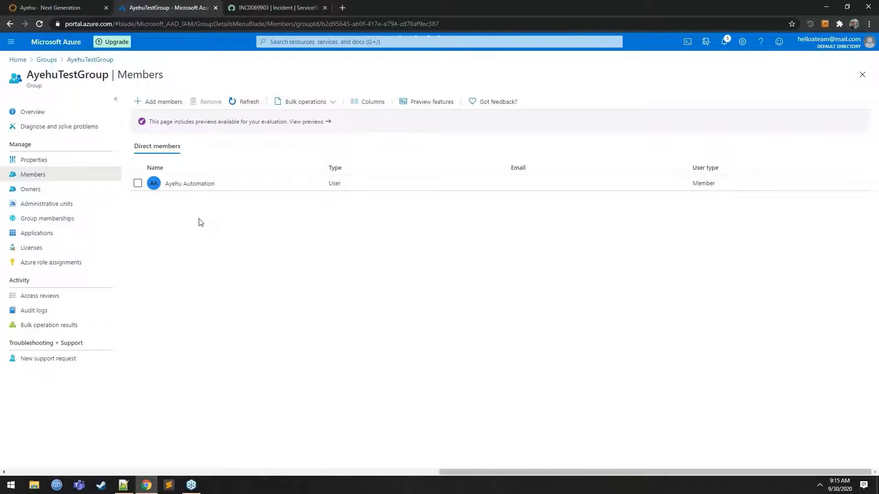
In ServiceNow, switch the incident form to the Azure RBAC view and return to the incident list.
left_click(257, 8)
left_click(160, 66)
mouse_move(198, 245)
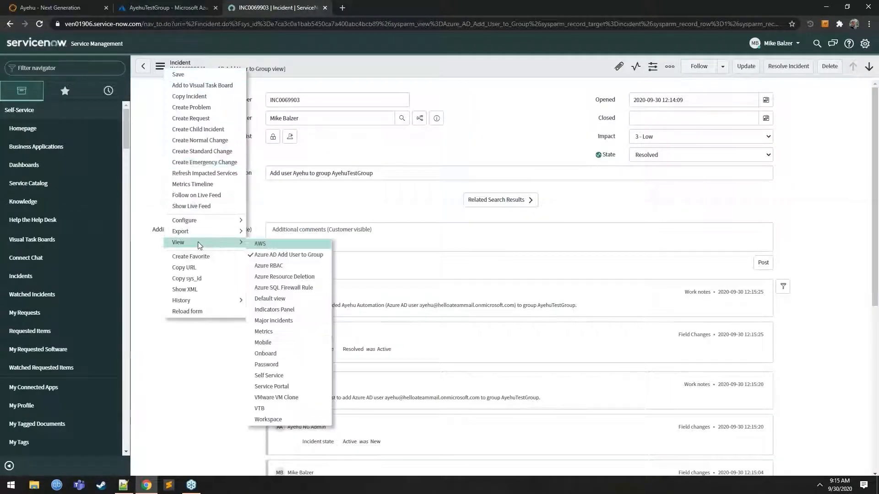
left_click(274, 266)
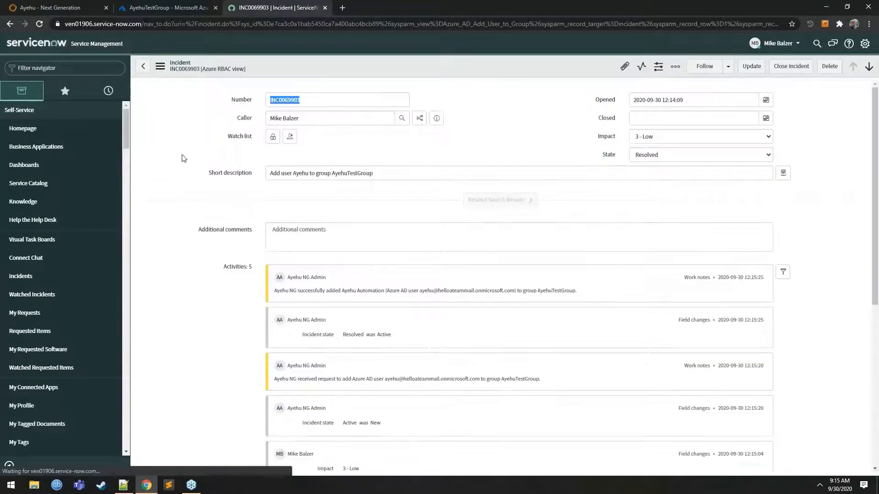
left_click(143, 67)
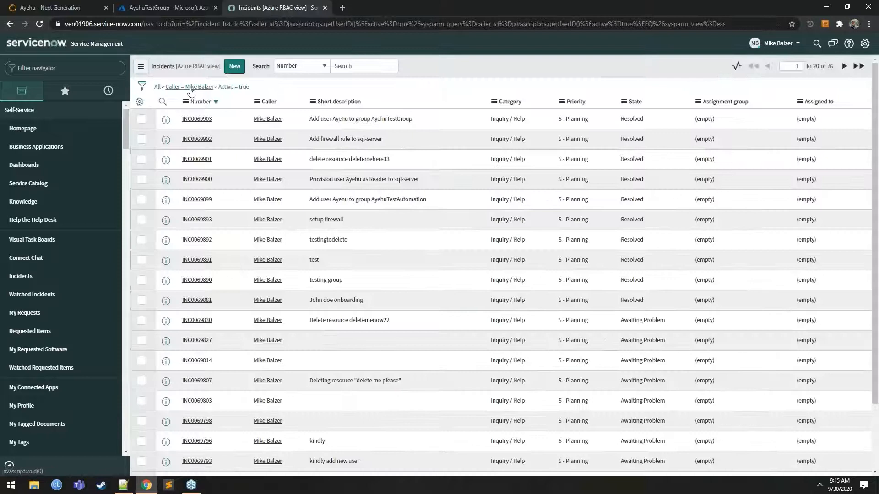
Create a new incident in the Azure RBAC view and begin its short description with "Provision user Ayehu as".
left_click(235, 67)
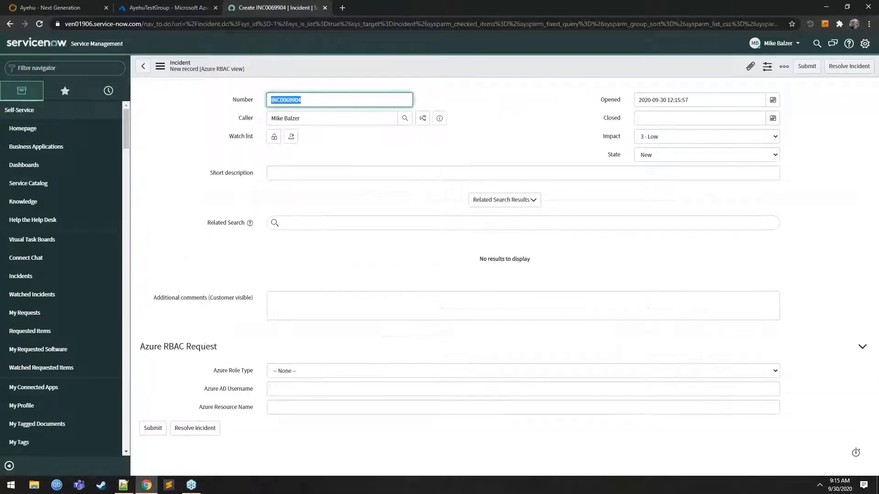
left_click(311, 173)
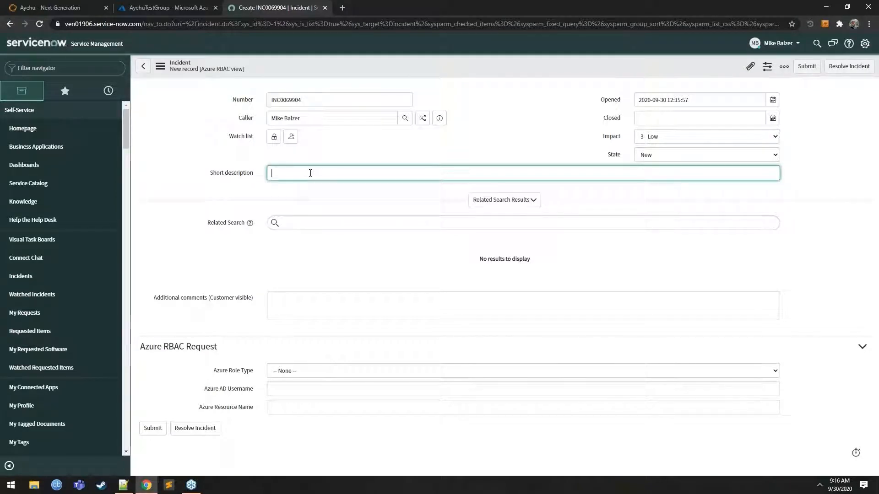
type("Provision u")
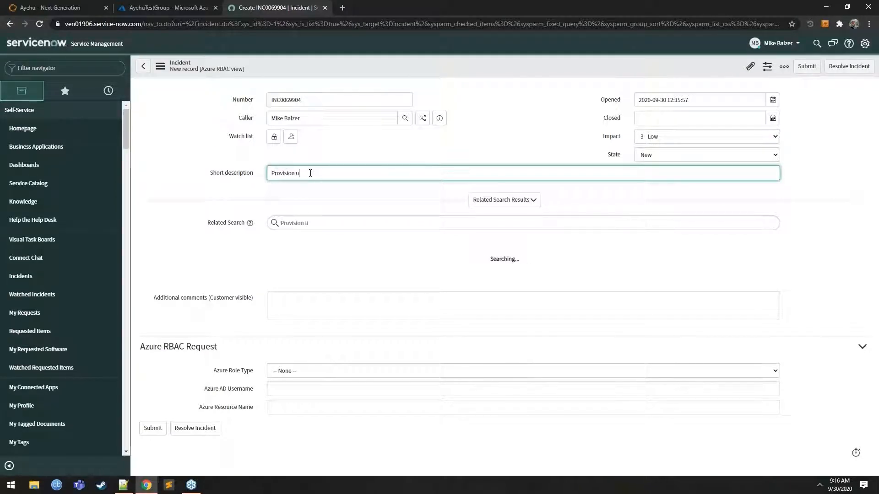
type("ser Ayehu ")
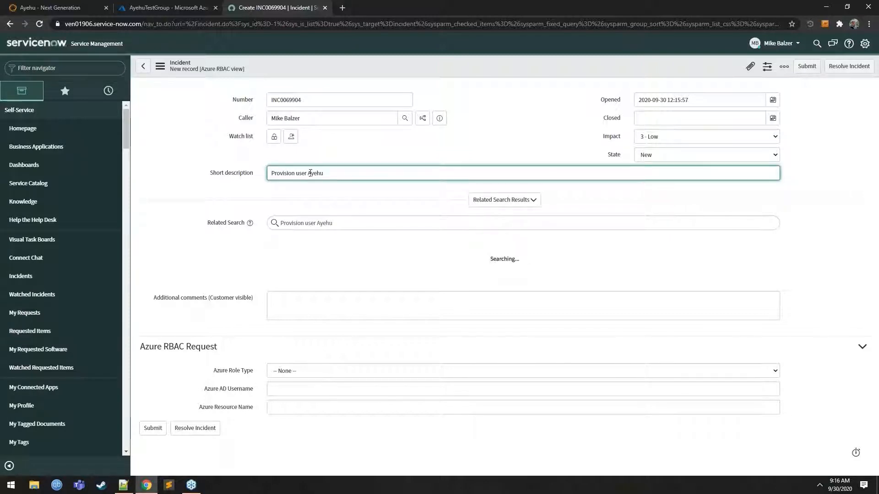
type("as")
Set the Azure Role Type to Reader and complete the short description as "Provision user Ayehu as Reader for sql-server".
scroll(319, 381, "down", 1)
left_click(319, 385)
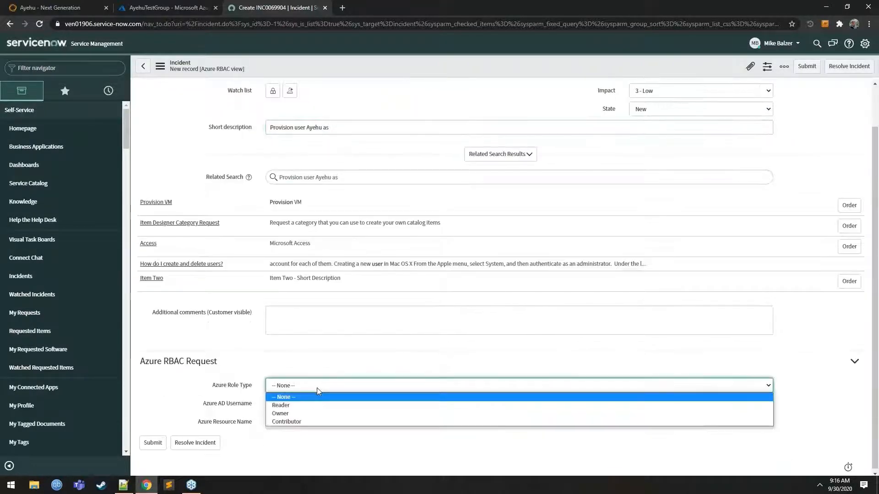
left_click(316, 403)
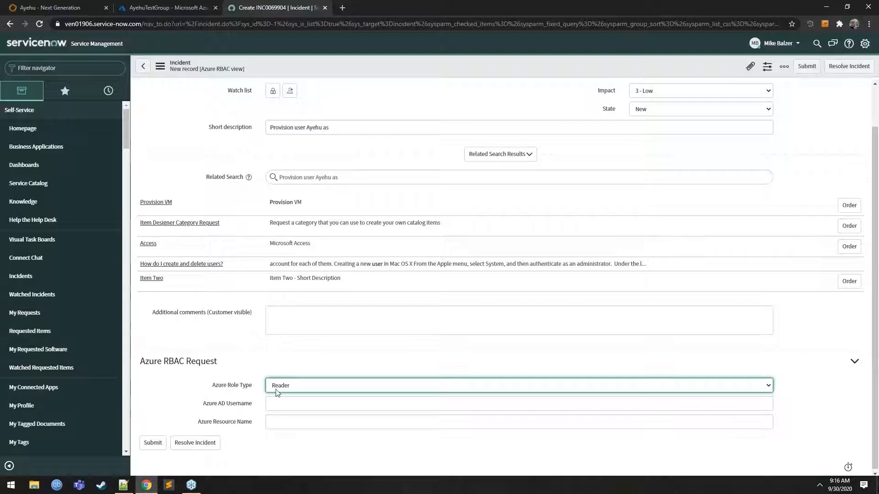
scroll(364, 229, "up", 1)
left_click(364, 173)
type("Reader")
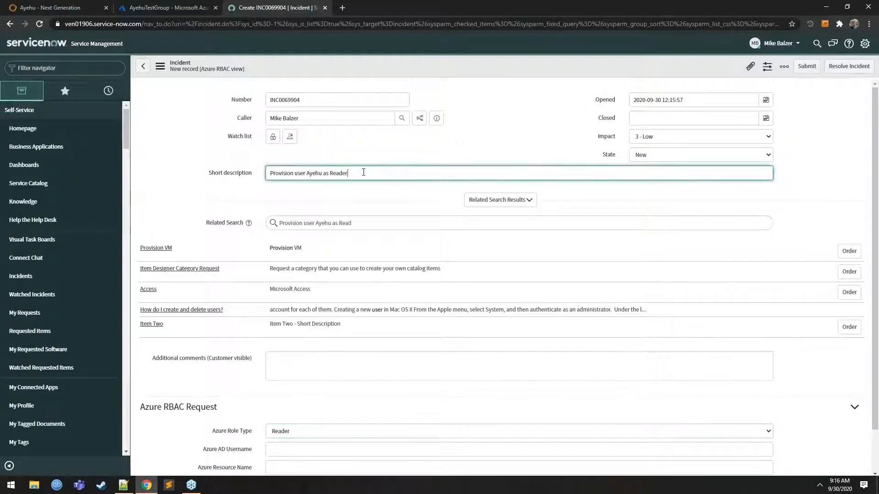
type(" for sql-server")
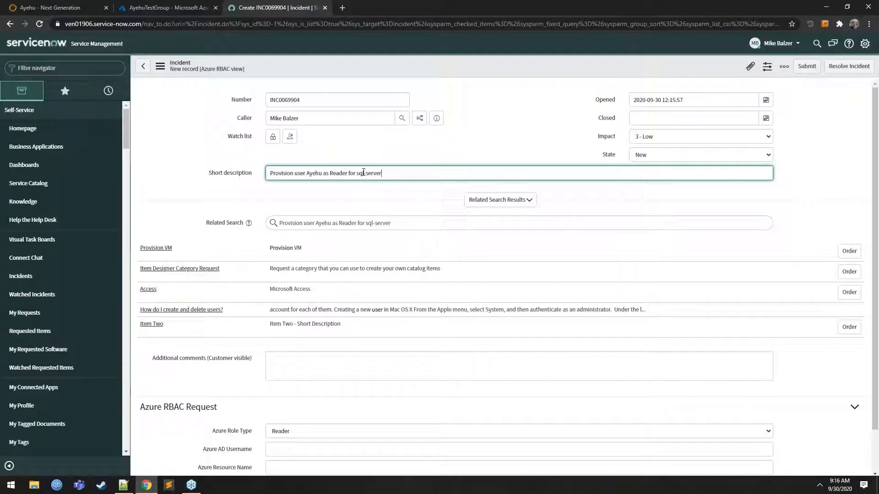
Copy the Ayehu user's e-mail address from the text editor and paste it as the Azure AD Username.
scroll(318, 396, "down", 1)
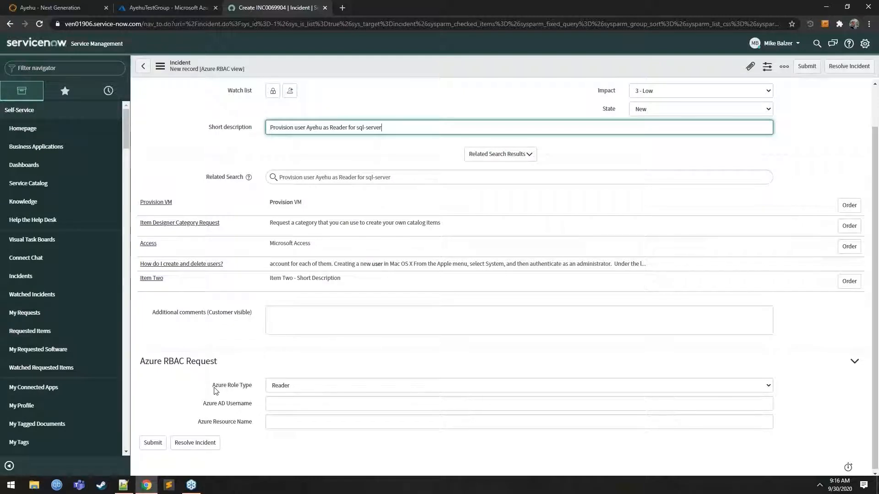
left_click_drag(214, 388, 250, 386)
left_click(248, 371)
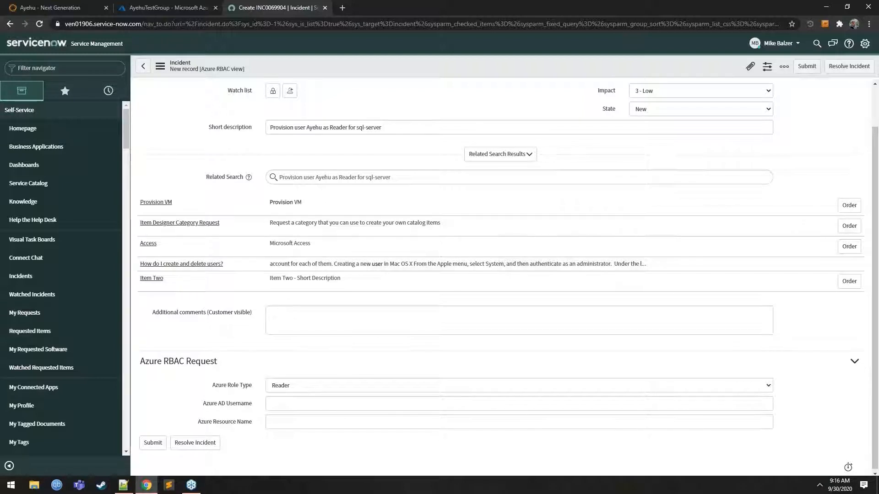
key("alt+Tab")
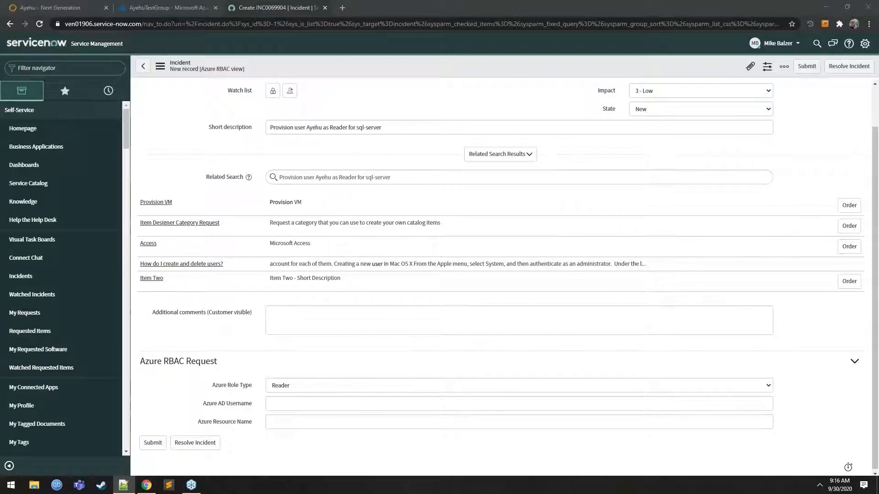
left_click(311, 403)
key("ctrl+v")
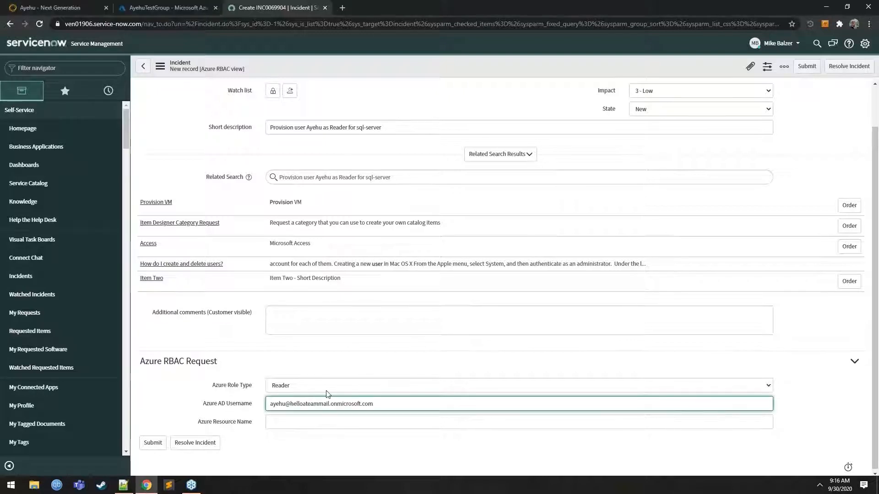
In the Azure portal, open ayehu-test-sql-server within ayehu-resource-group and copy the server's name for the incident's Azure Resource Name.
left_click(274, 422)
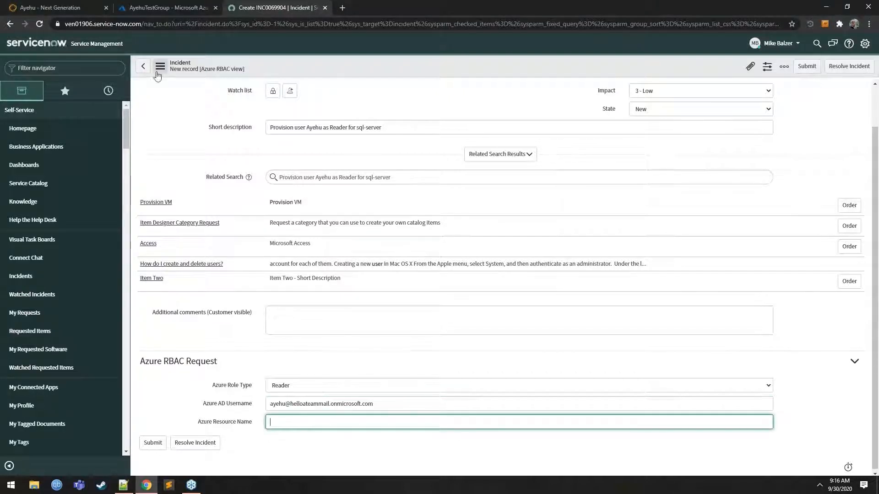
left_click(154, 7)
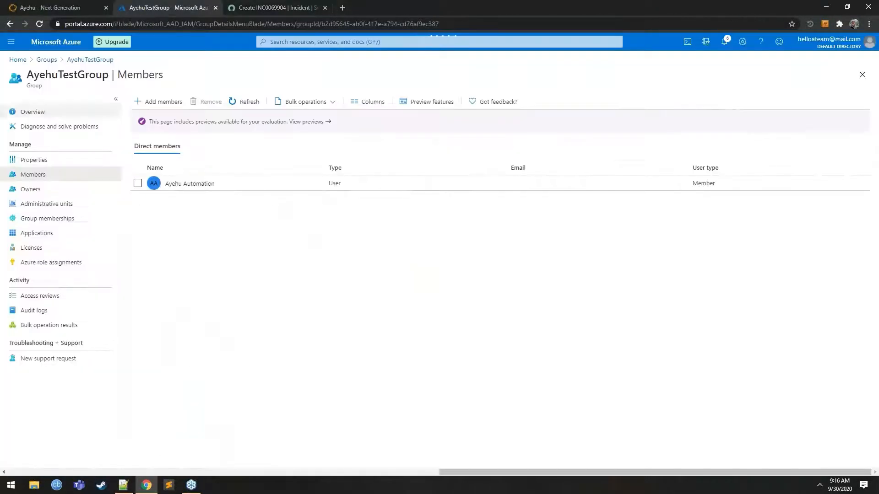
left_click(18, 60)
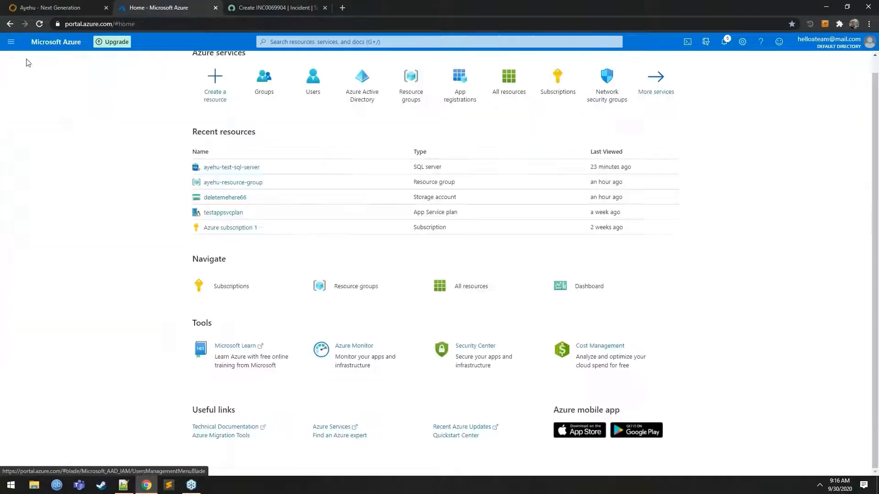
left_click(225, 183)
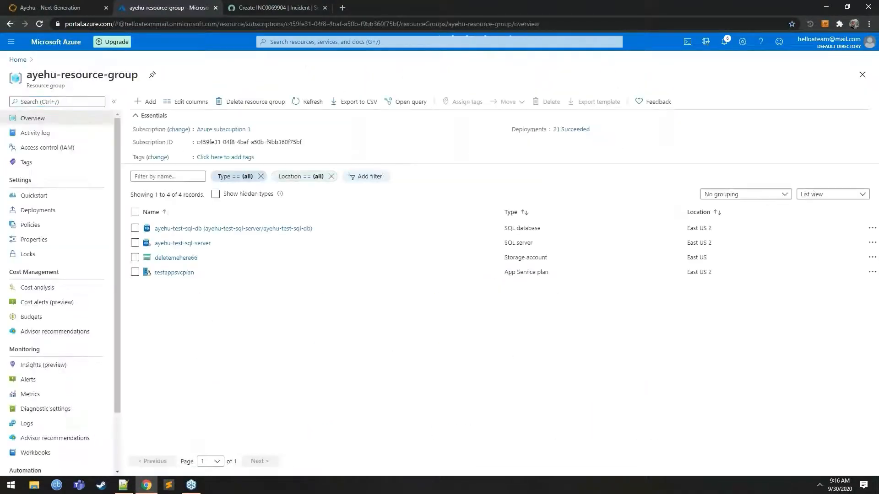
left_click(183, 243)
left_click_drag(27, 76, 134, 77)
right_click(124, 73)
left_click(142, 79)
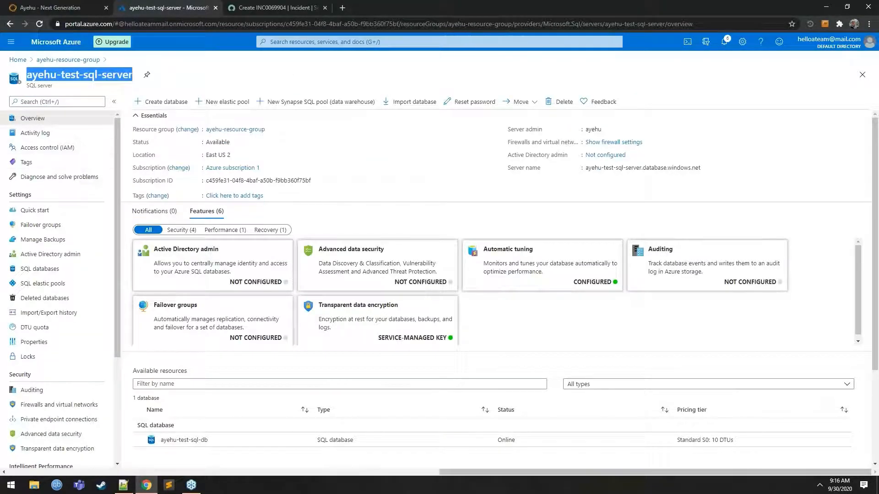
Check which users hold the Reader role in the access control roles of ayehu-test-sql-server.
left_click(74, 148)
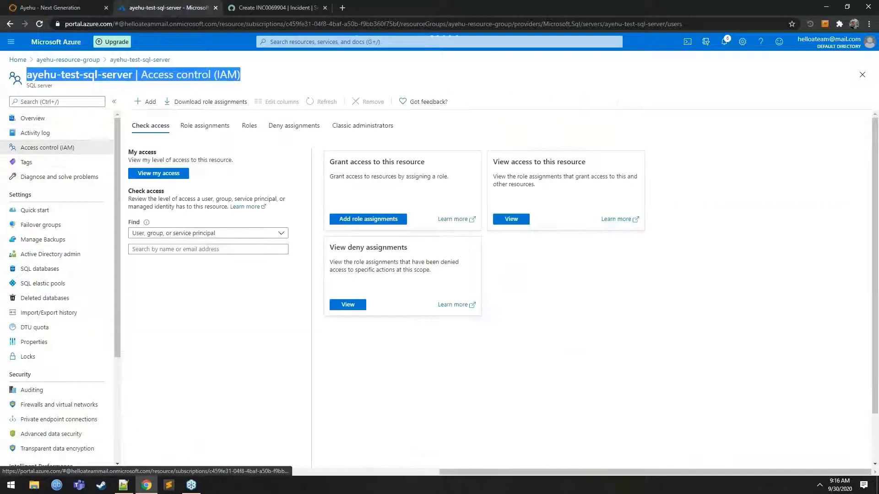
left_click(255, 131)
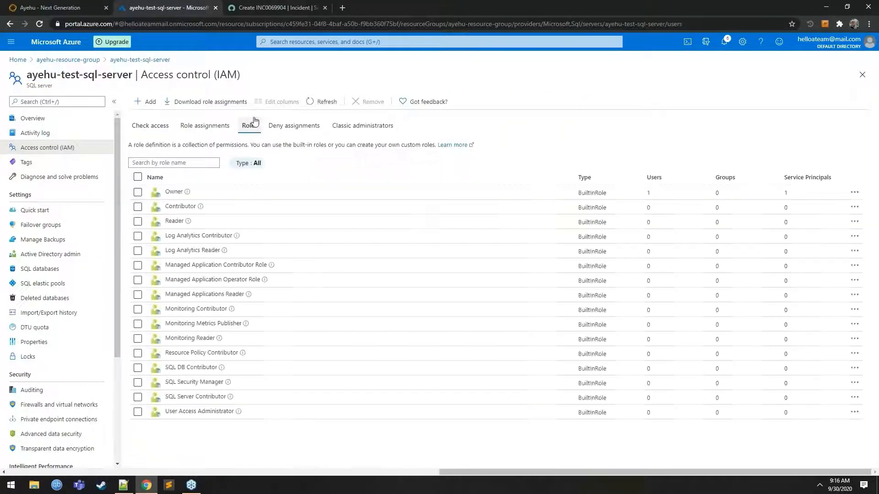
left_click(249, 220)
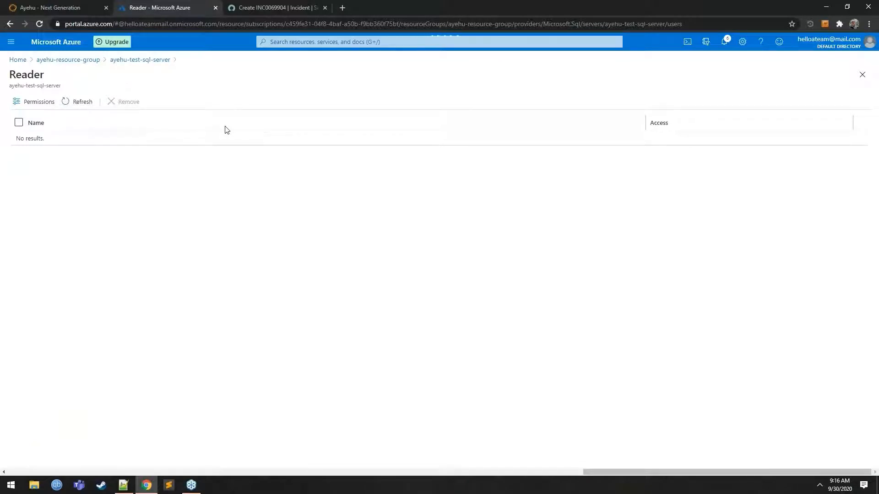
In ServiceNow, paste ayehu-test-sql-server as the Azure Resource Name, keep Reader as the role type and submit the incident.
left_click(271, 10)
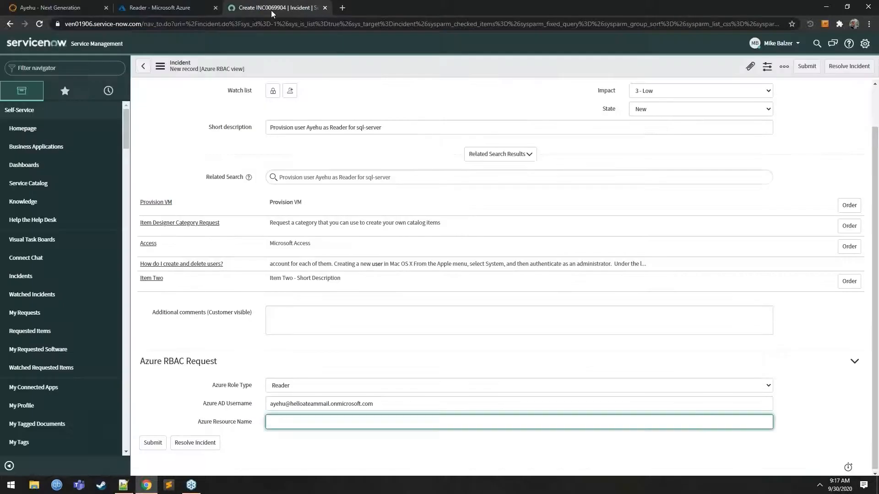
key("ctrl+v")
left_click(383, 403)
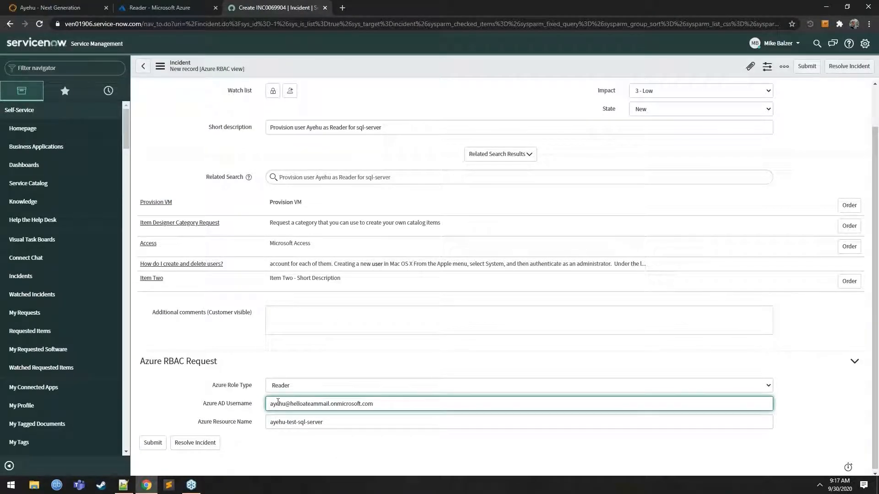
left_click(301, 386)
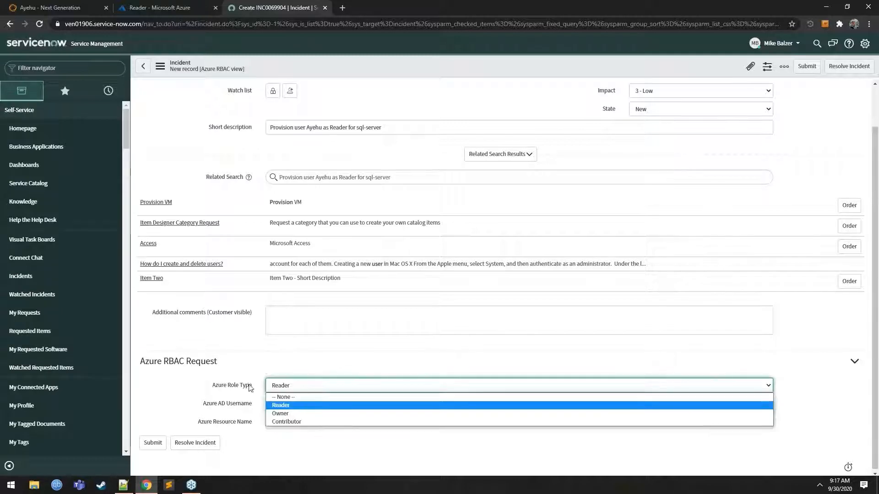
left_click(238, 389)
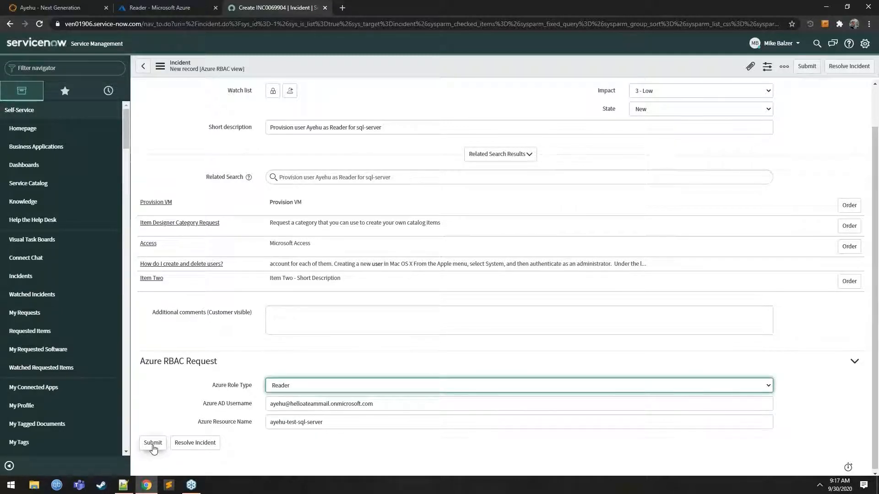
left_click(153, 444)
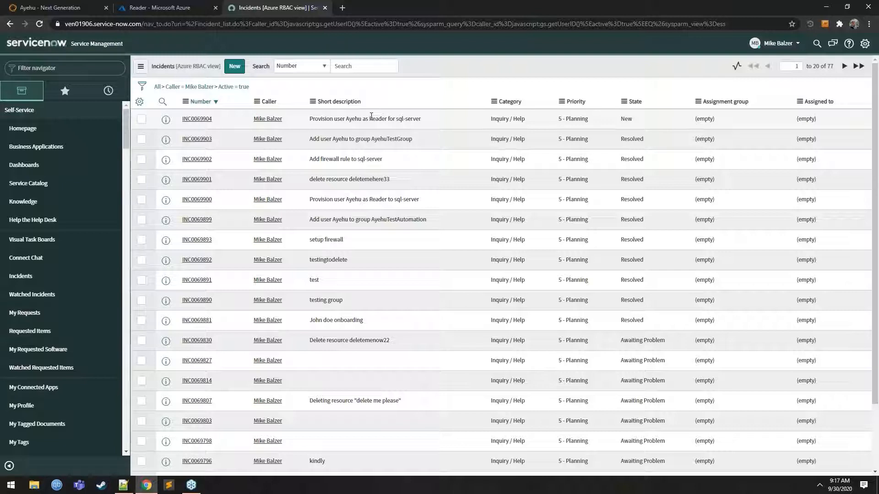
Open the submitted Reader provisioning incident and review the access and resource named in its latest work note.
left_click(198, 120)
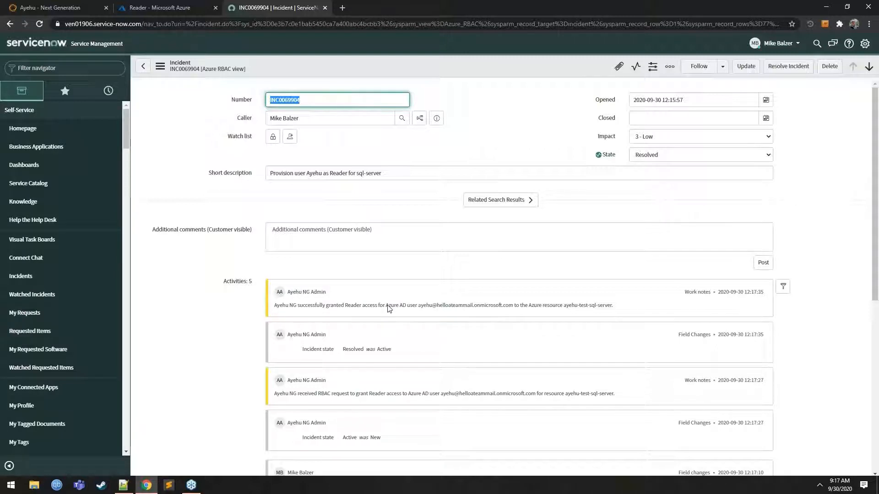
left_click_drag(386, 306, 615, 308)
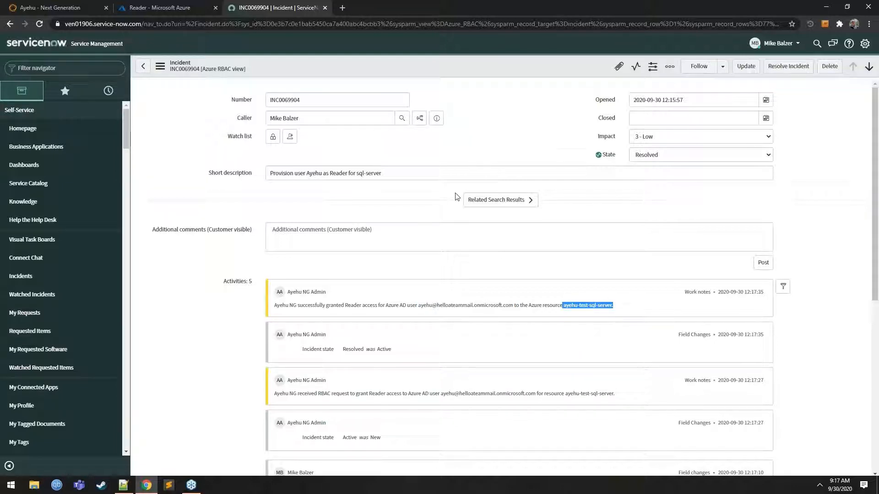
In the Azure portal, refresh the Reader role's user list for ayehu-test-sql-server, check it and return to the home page.
left_click(191, 8)
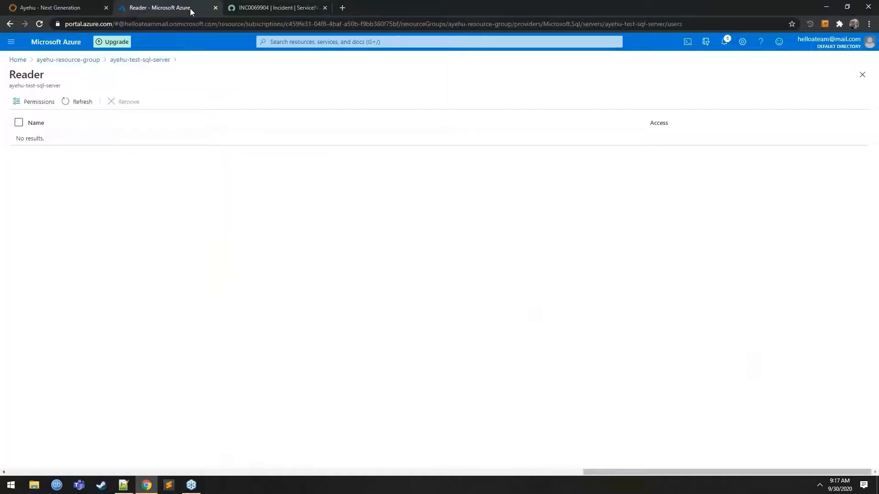
left_click(78, 101)
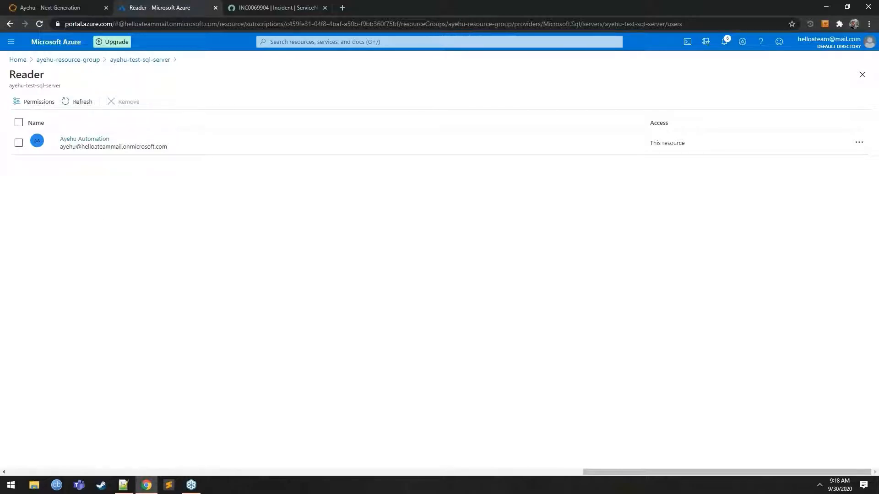
left_click(19, 60)
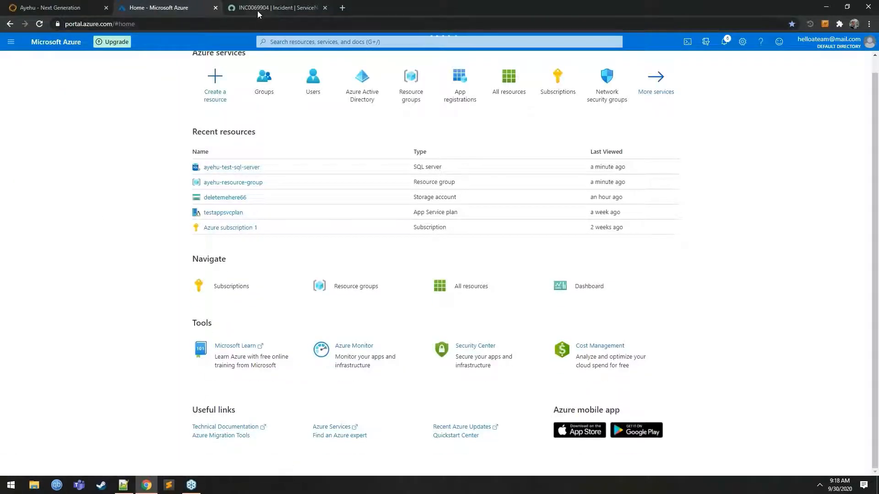
In ServiceNow, switch the incident form to the Azure Resource Deletion view and start a new incident from the list.
left_click(257, 10)
left_click(160, 66)
mouse_move(188, 241)
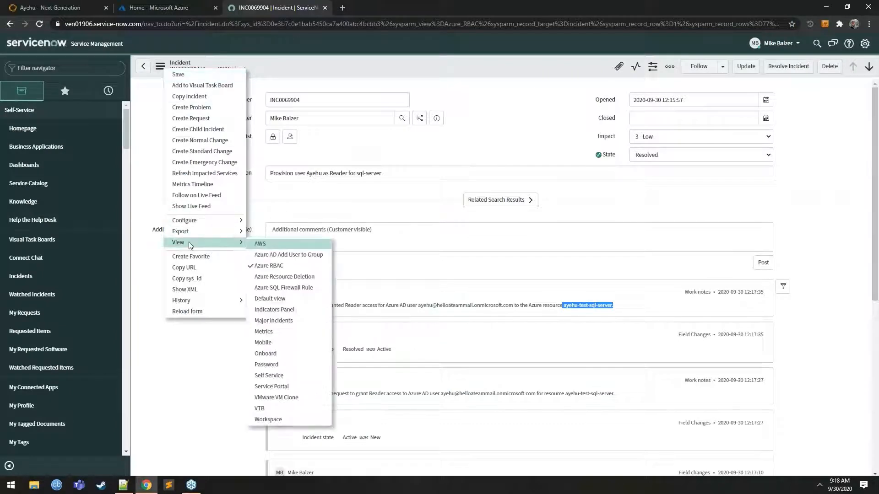
left_click(216, 245)
left_click(153, 65)
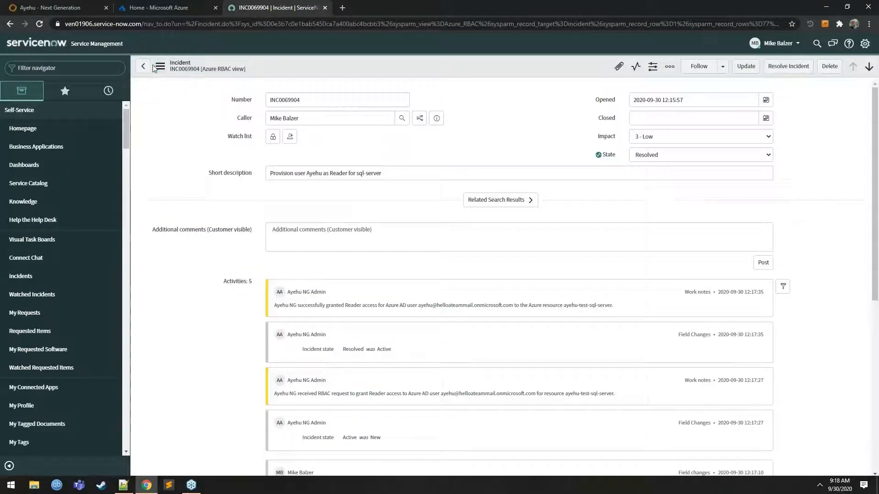
left_click(156, 66)
mouse_move(192, 242)
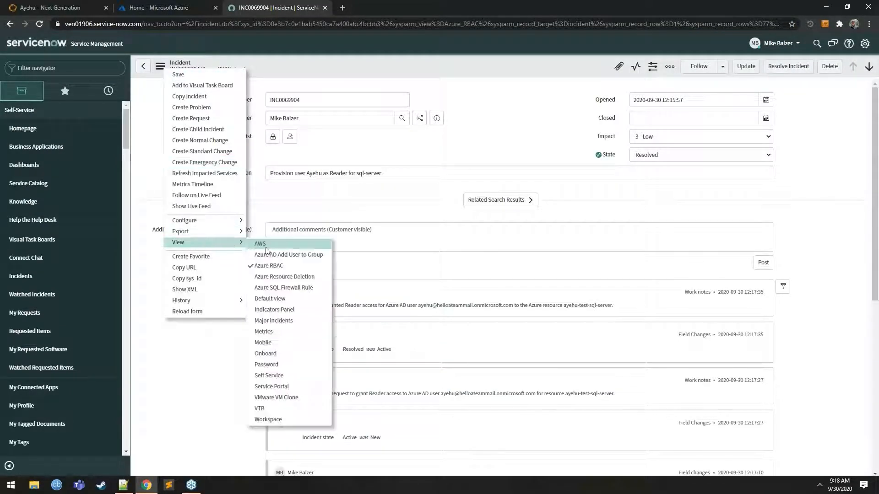
left_click(292, 277)
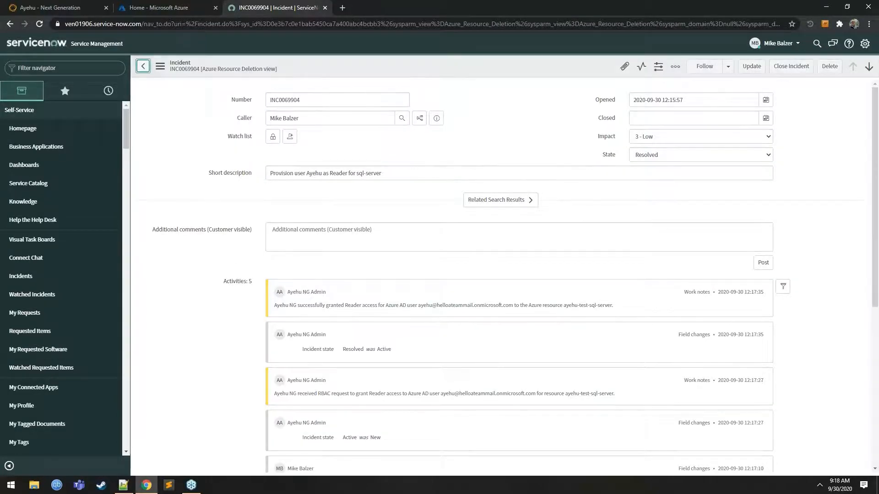
left_click(142, 66)
left_click(265, 65)
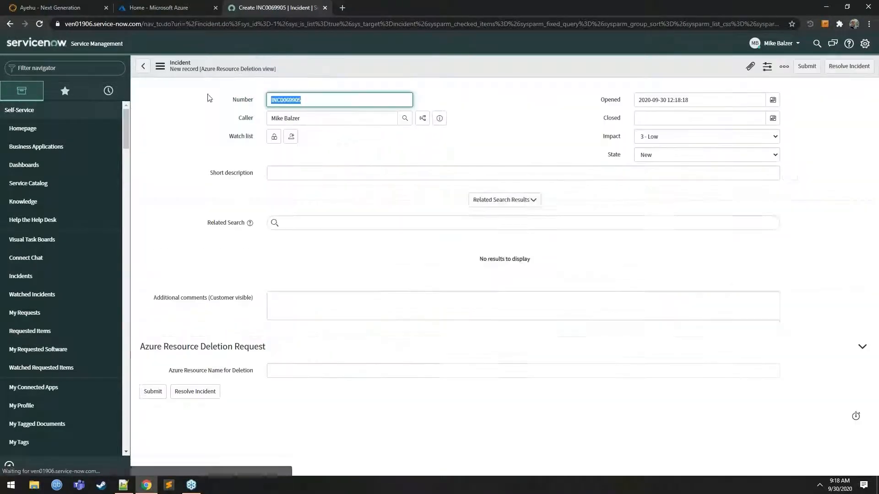
Set the incident's short description to "Delete resource on Azure" and copy the storage account name deletemehere66 from the Azure portal.
left_click(194, 171)
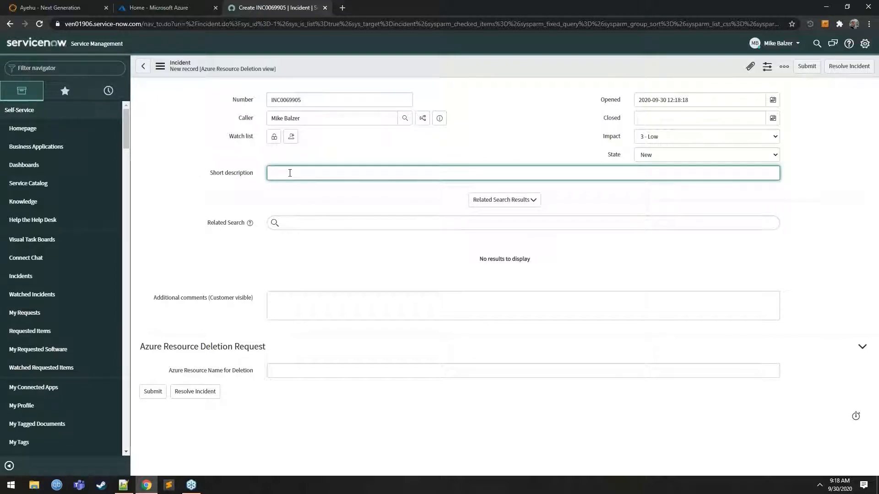
type("Delete resource on Azure")
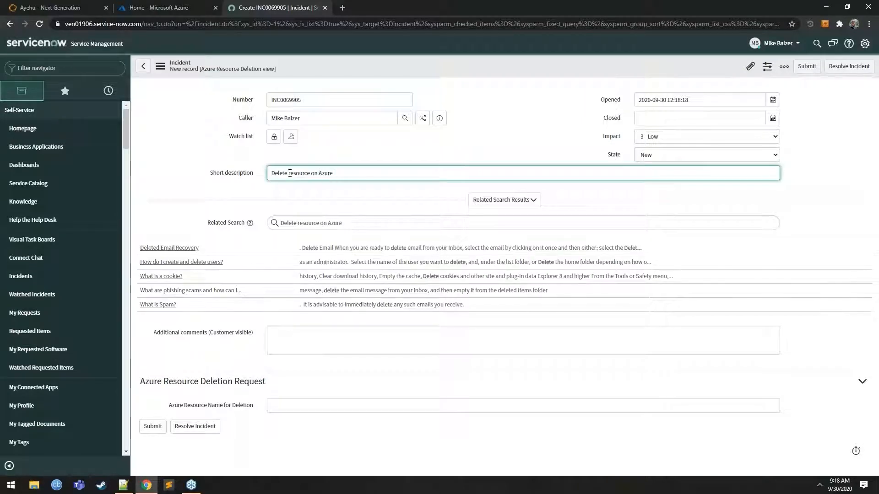
left_click(180, 8)
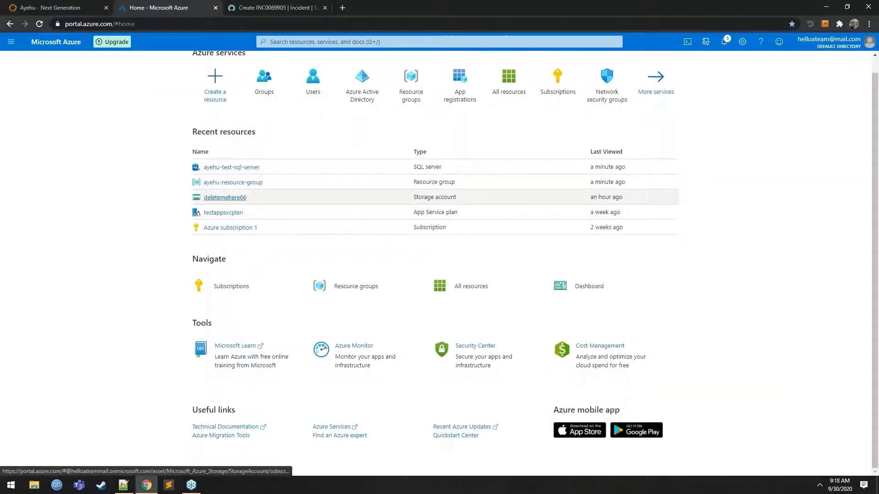
left_click(243, 201)
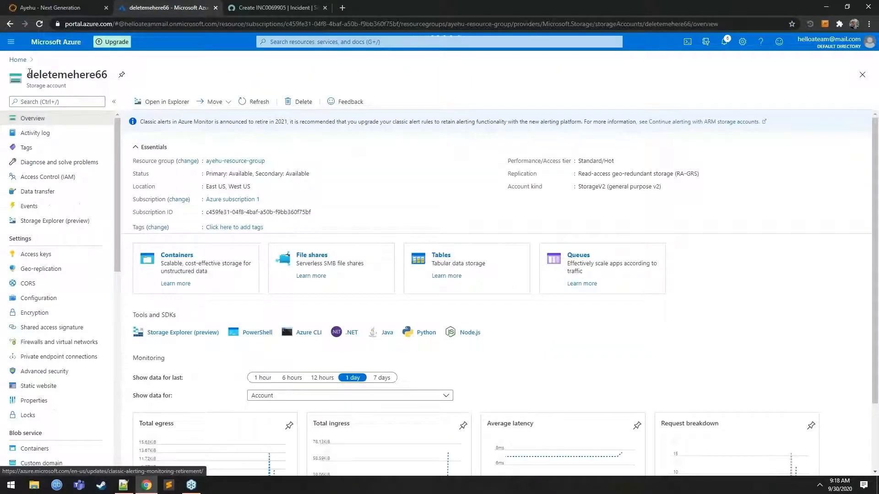
left_click_drag(27, 74, 109, 77)
right_click(99, 74)
left_click(110, 83)
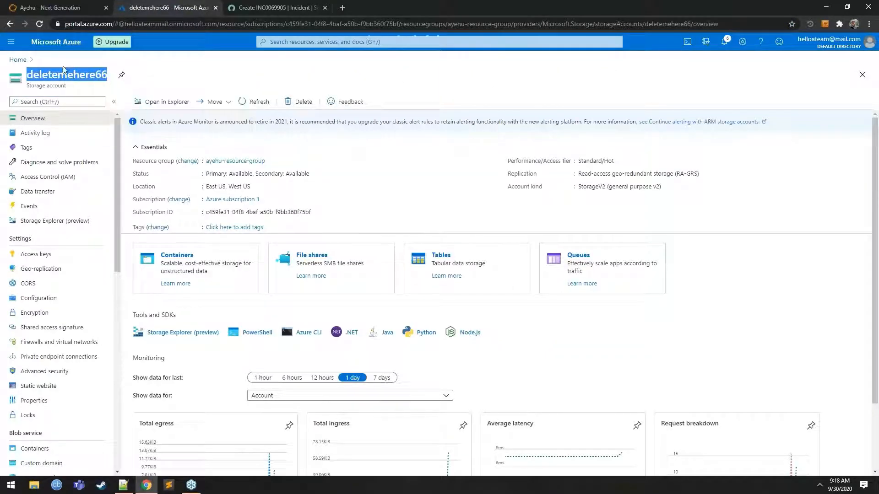
left_click(10, 24)
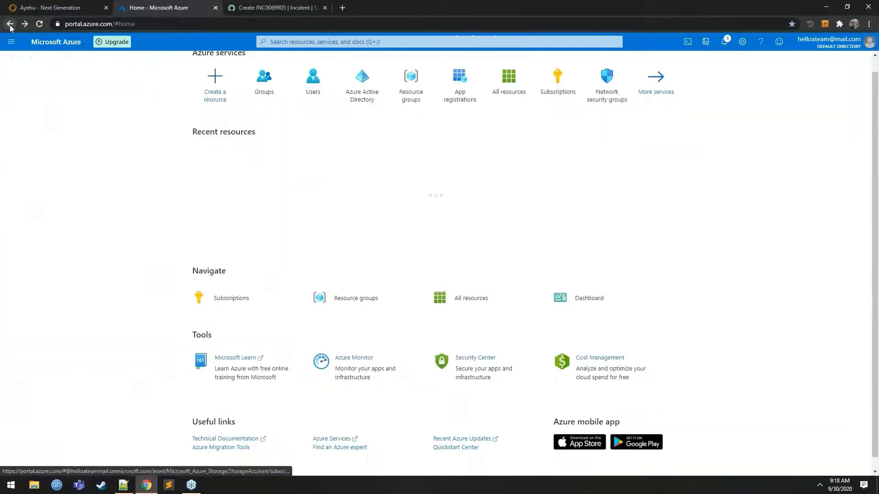
In ServiceNow, paste deletemehere66 as the Azure Resource Name for Deletion and submit the incident.
left_click(251, 12)
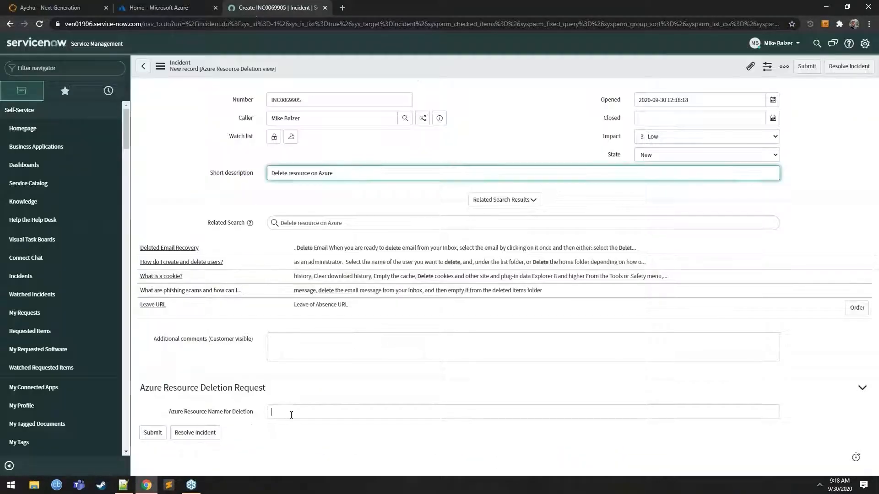
left_click(291, 415)
key("ctrl+v")
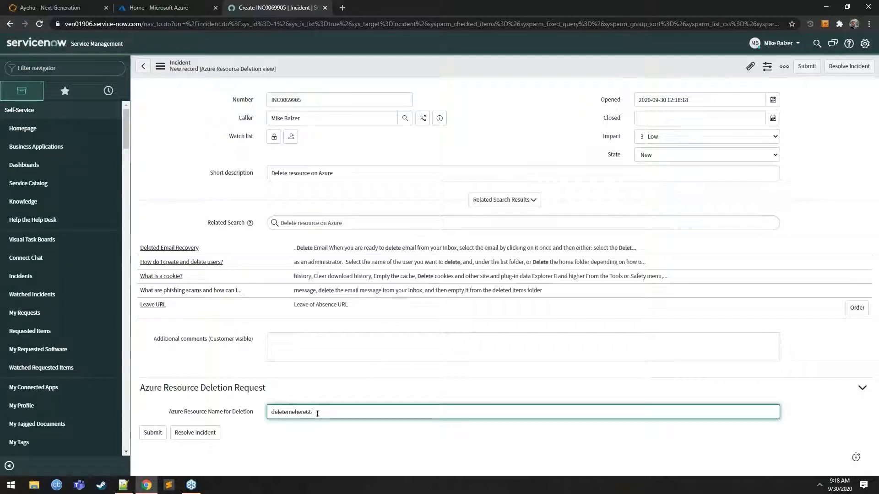
left_click(152, 433)
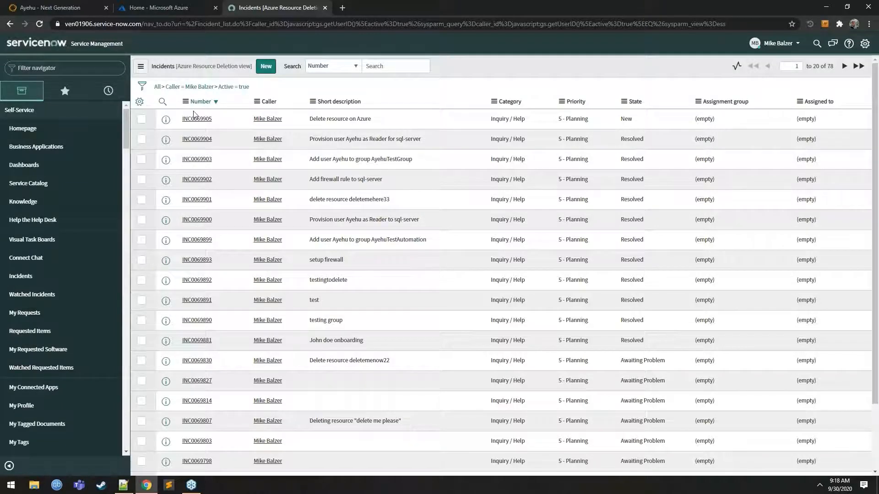
Open the submitted deletion incident and review its latest work note, checking the Azure portal's recent resources for deletemehere66.
left_click(200, 121)
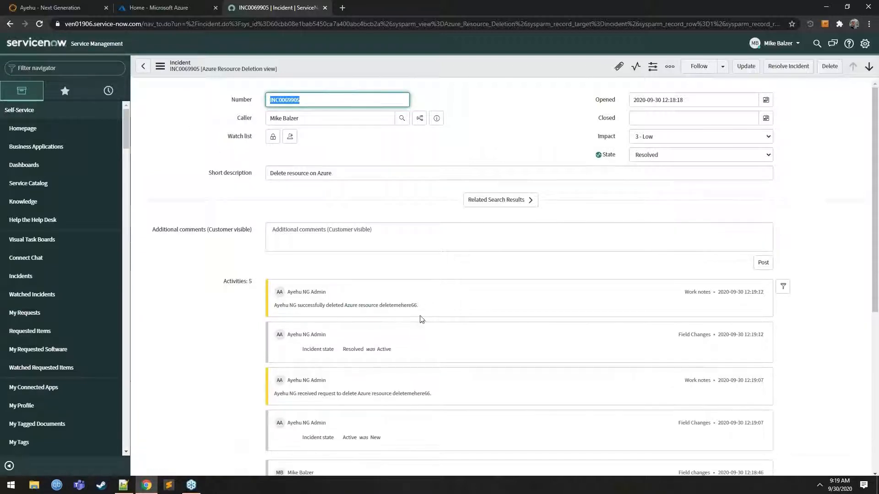
left_click_drag(379, 306, 418, 308)
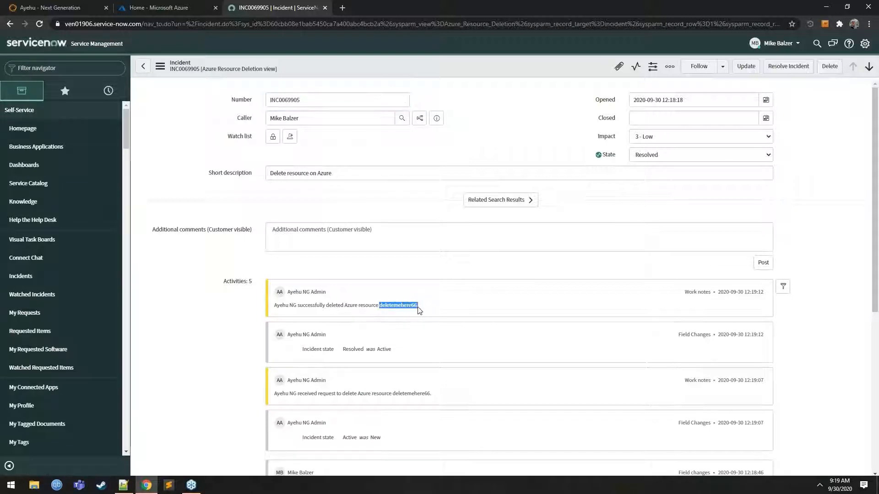
left_click(169, 8)
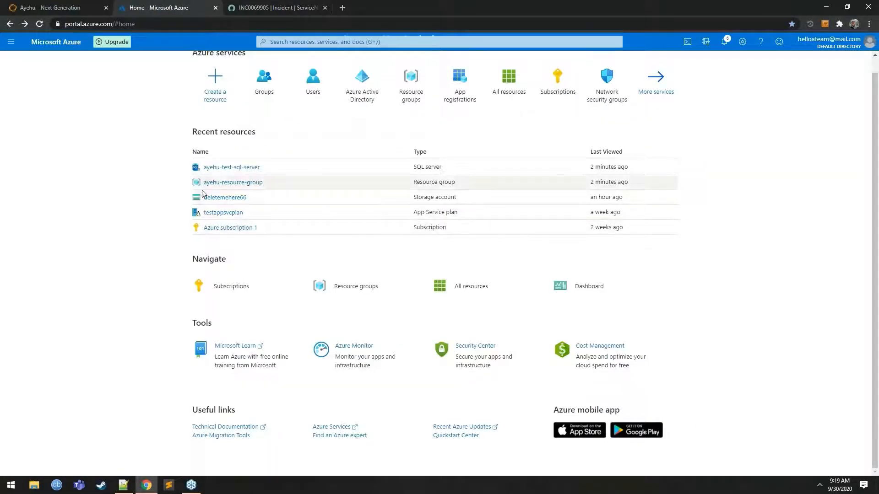
left_click(236, 200)
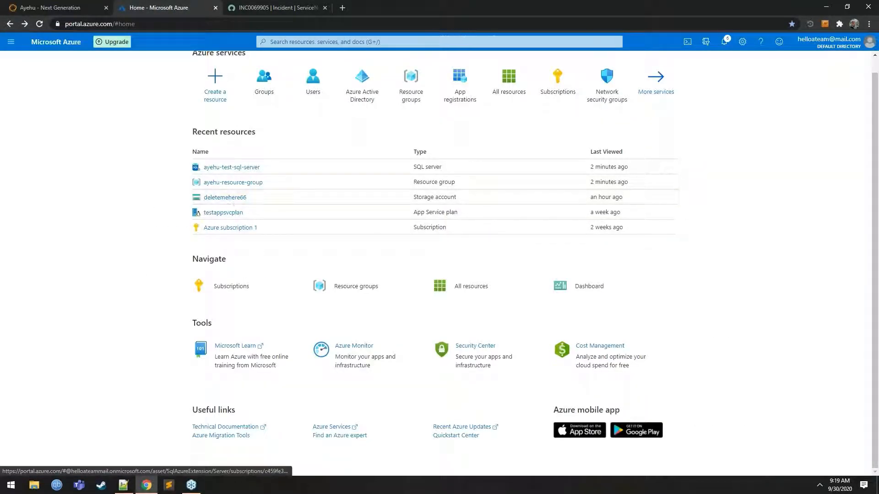
left_click(270, 8)
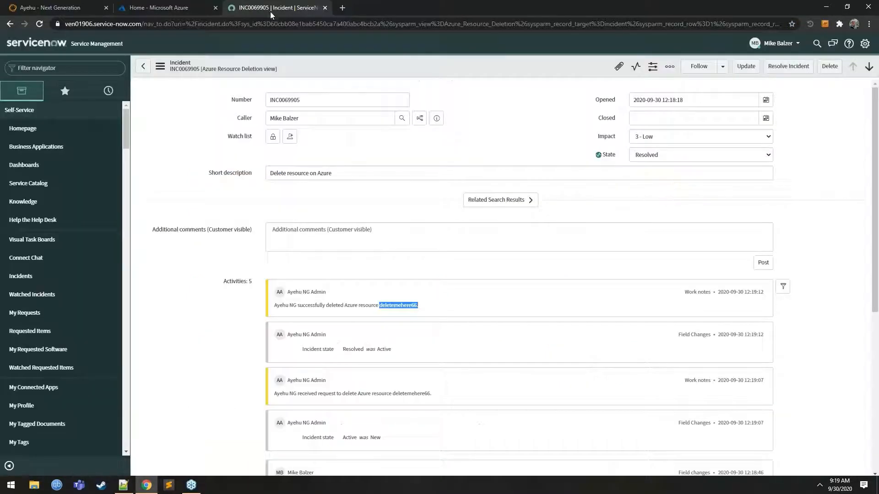
left_click(275, 311)
In the Azure portal, open the deletemehere66 storage account, return to the home page and reopen it to check whether it still exists.
left_click(180, 13)
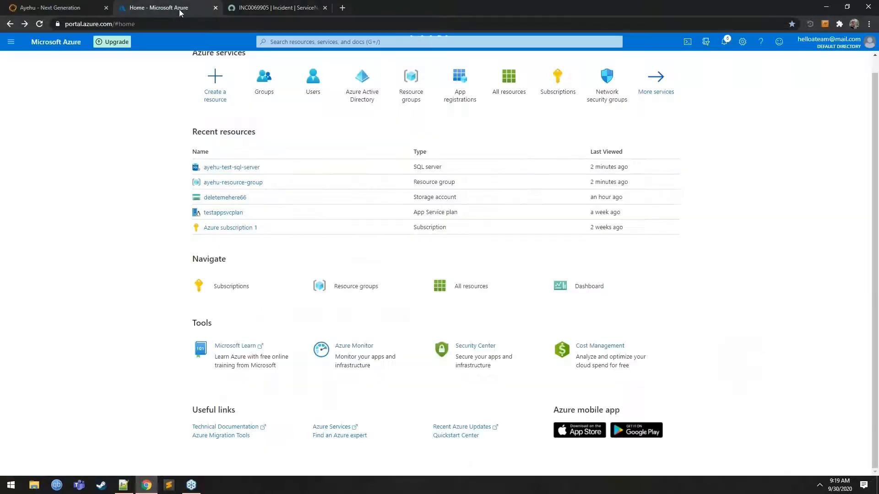
left_click(239, 201)
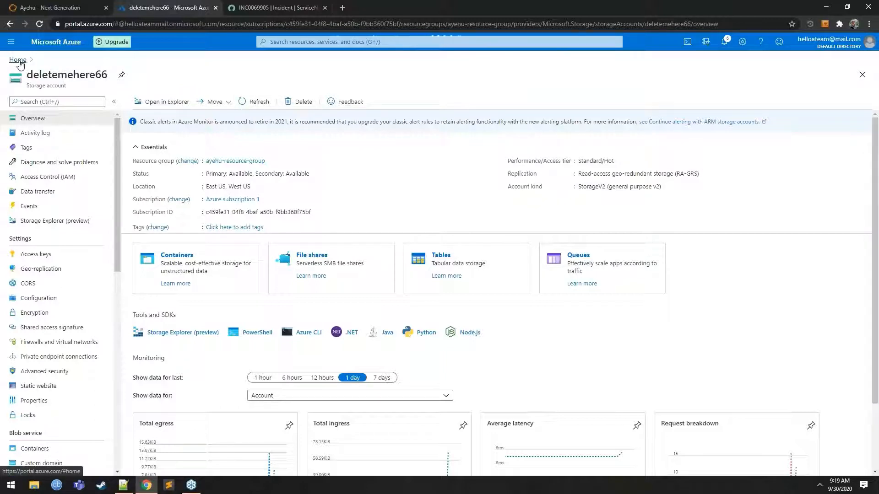
left_click(18, 60)
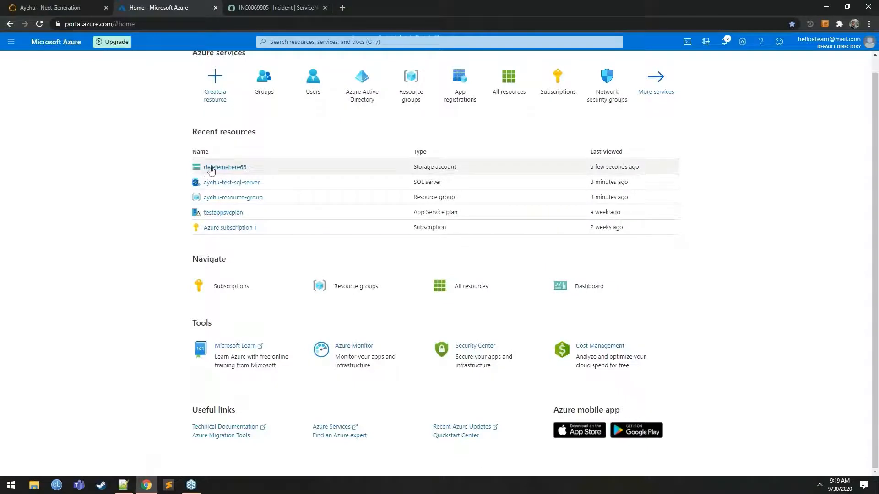
left_click(211, 168)
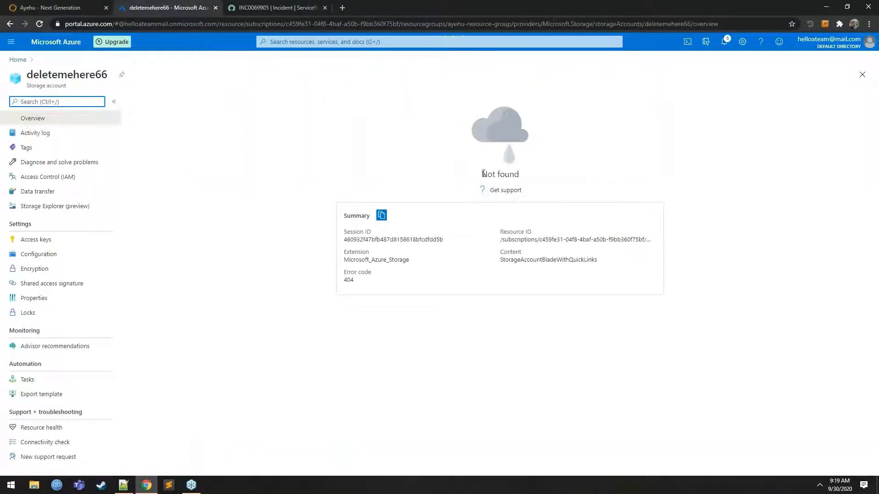
left_click_drag(484, 174, 526, 179)
Review the deletion incident's latest work note in ServiceNow again and return the Azure portal to its home page.
left_click(288, 6)
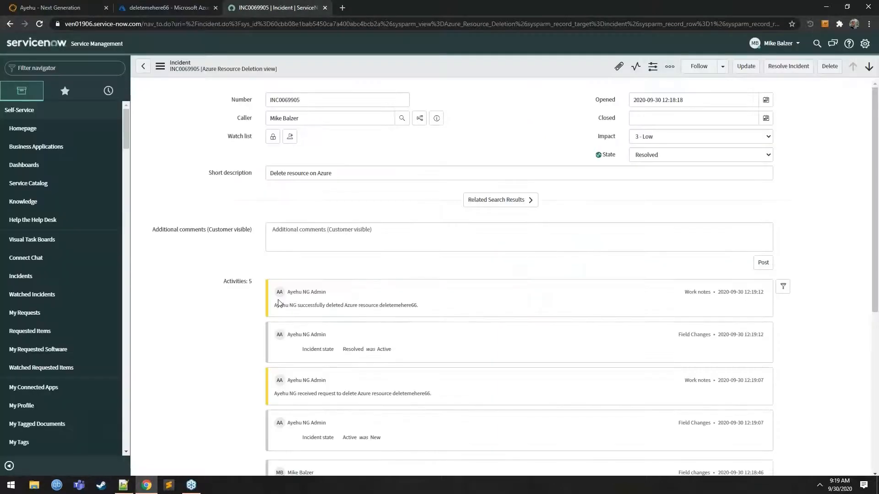
left_click_drag(274, 305, 419, 306)
left_click(151, 8)
left_click(18, 58)
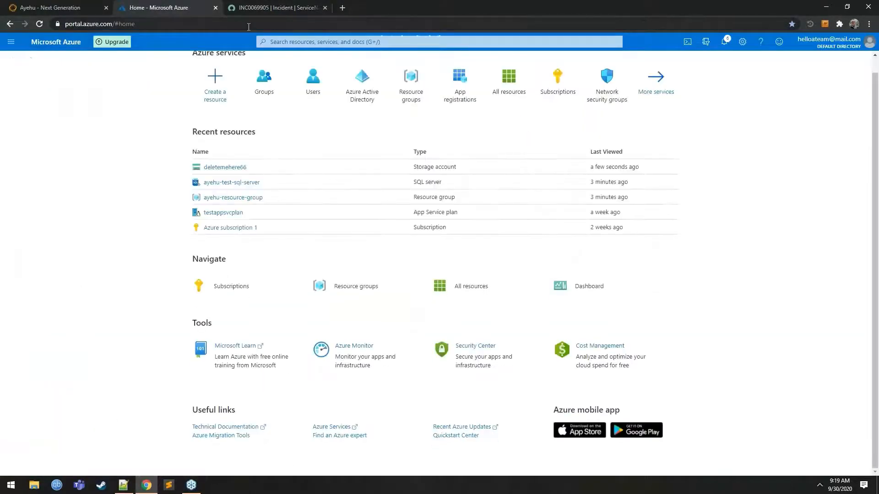
In ServiceNow, switch the incident form to the Azure SQL Firewall Rule view and start a new incident from the list.
left_click(271, 7)
left_click(159, 66)
mouse_move(215, 243)
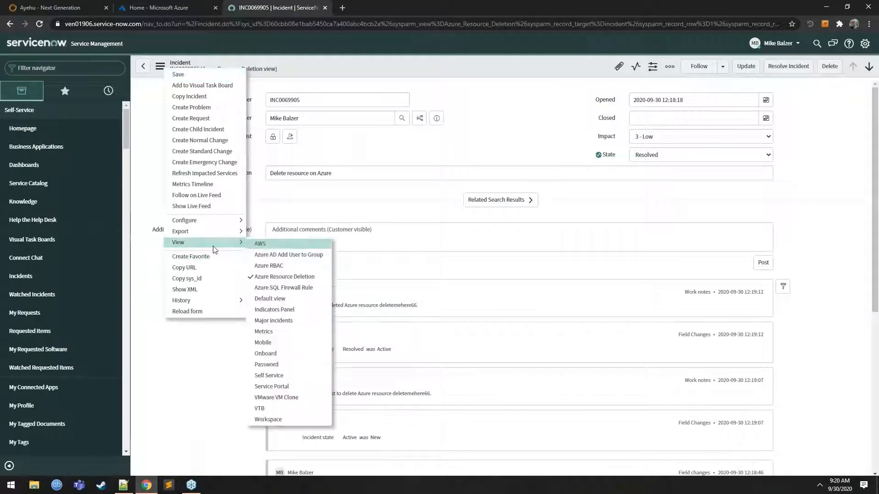
left_click(283, 288)
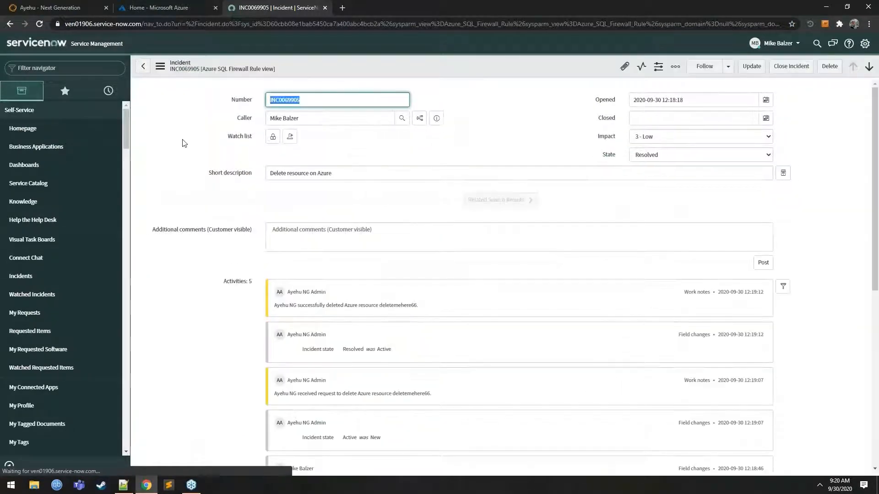
left_click(143, 67)
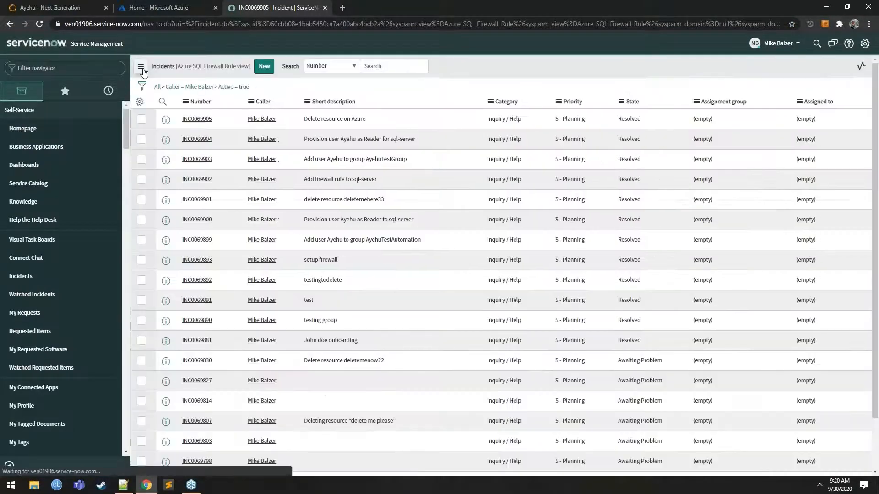
left_click(261, 68)
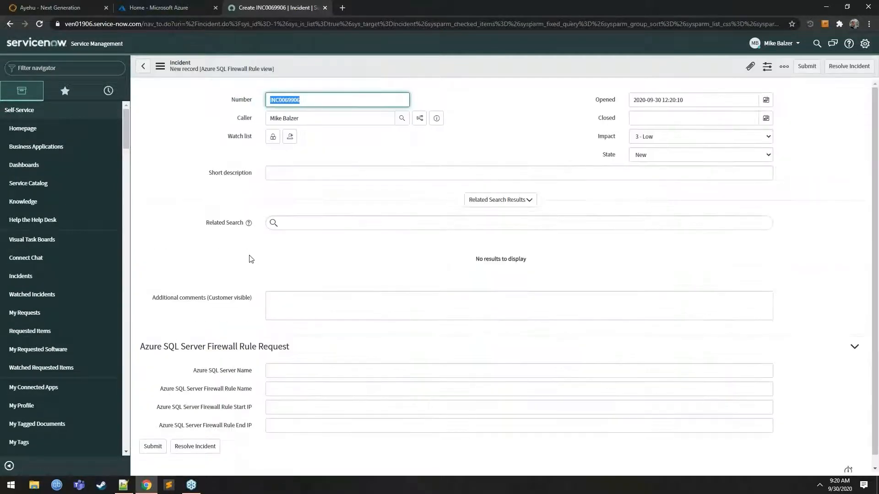
Set the new incident's short description to "New firewall rule for sql-server, Delta".
left_click(299, 172)
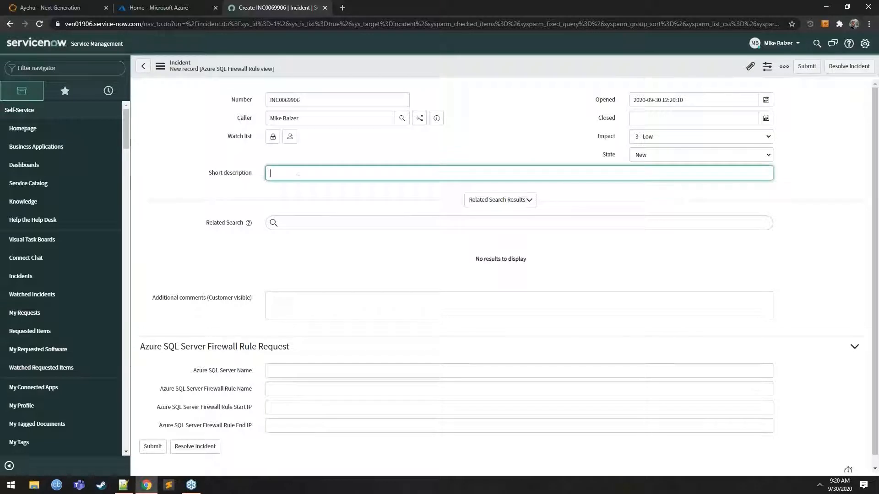
type("New firew")
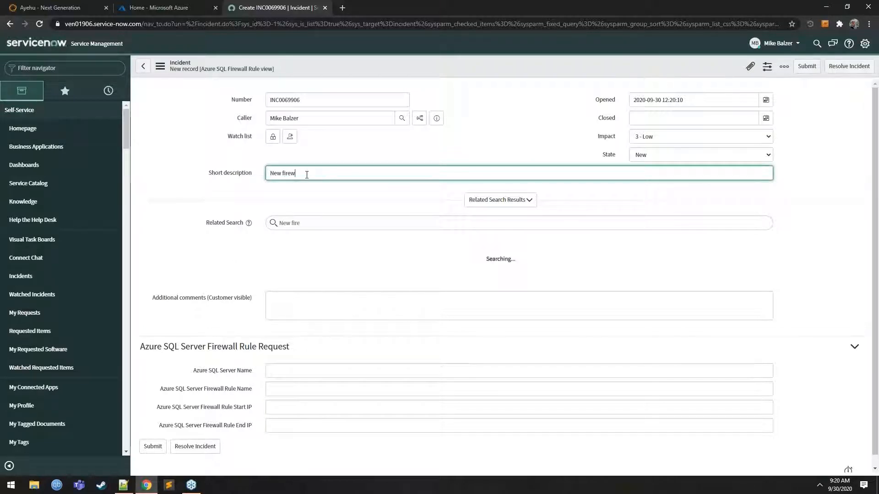
type("all rule for sql")
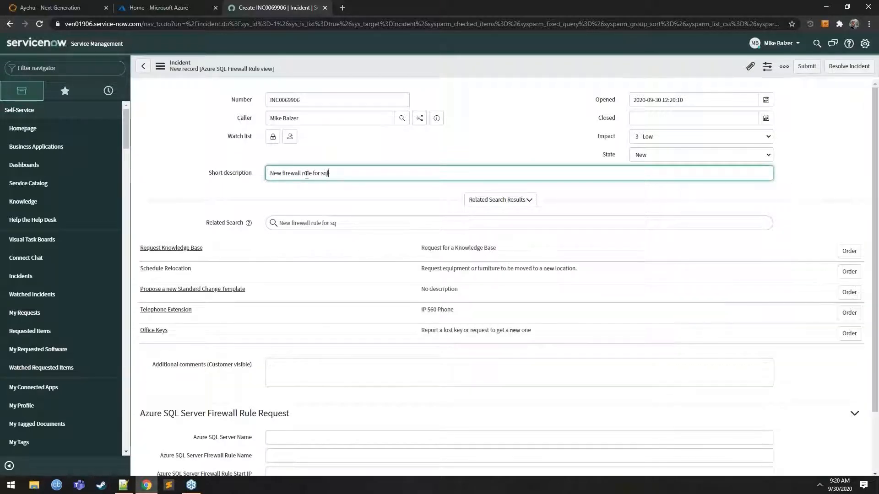
type("-server, Del")
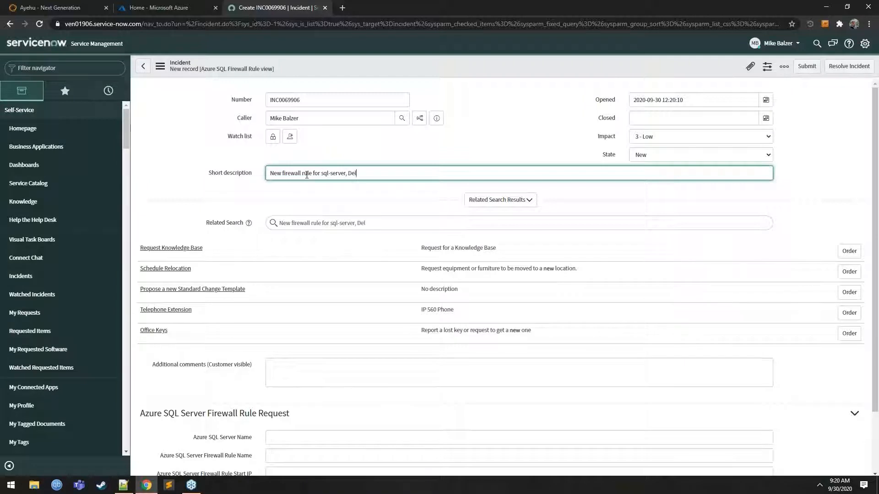
type("ta")
Copy the SQL server name ayehu-test-sql-server from the Azure portal and paste it as the incident's Azure SQL Server Name.
scroll(291, 264, "down", 2)
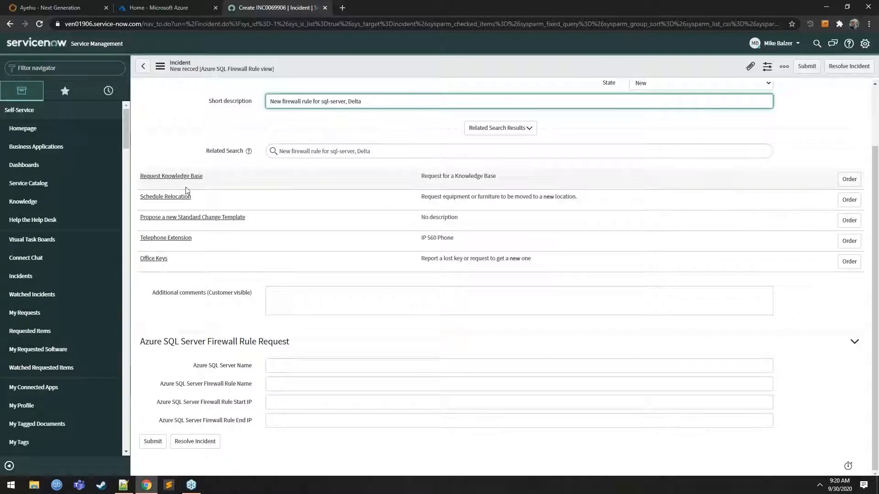
left_click(177, 8)
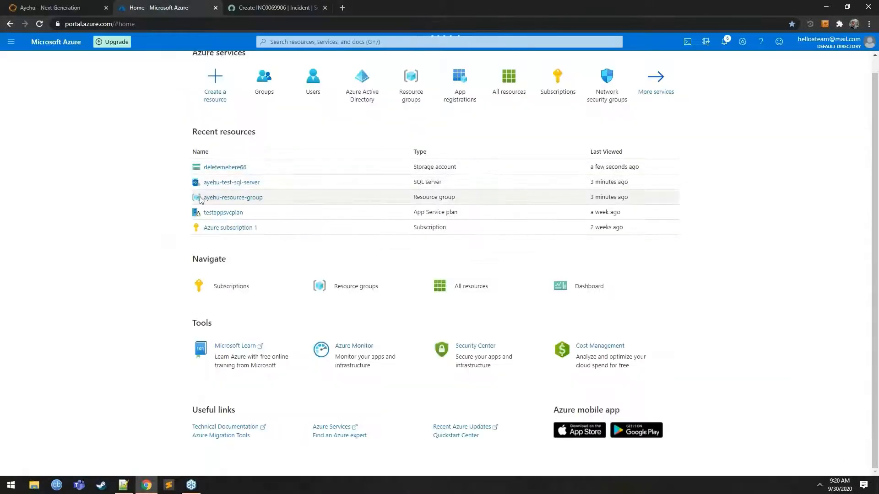
left_click(221, 183)
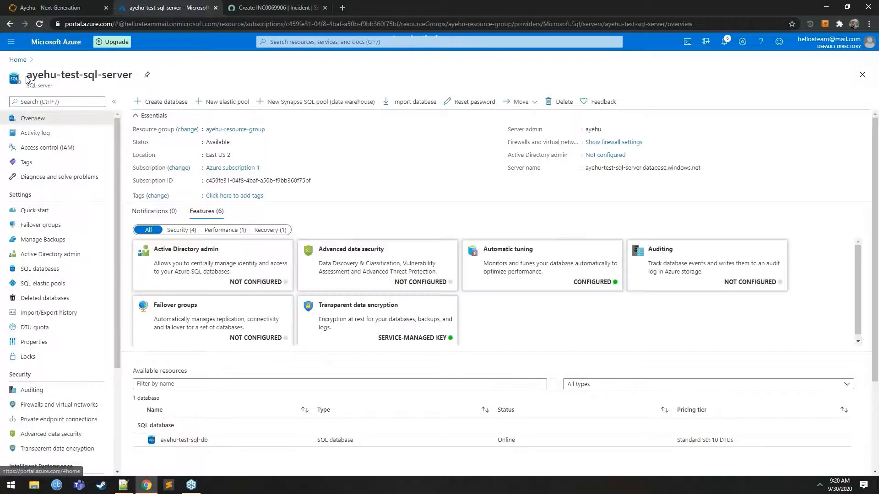
left_click_drag(26, 75, 133, 74)
key("ctrl+c")
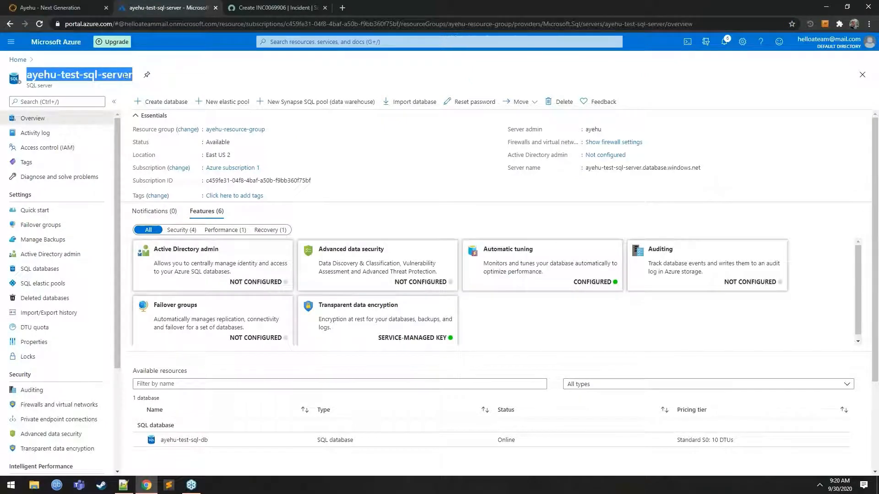
left_click(239, 10)
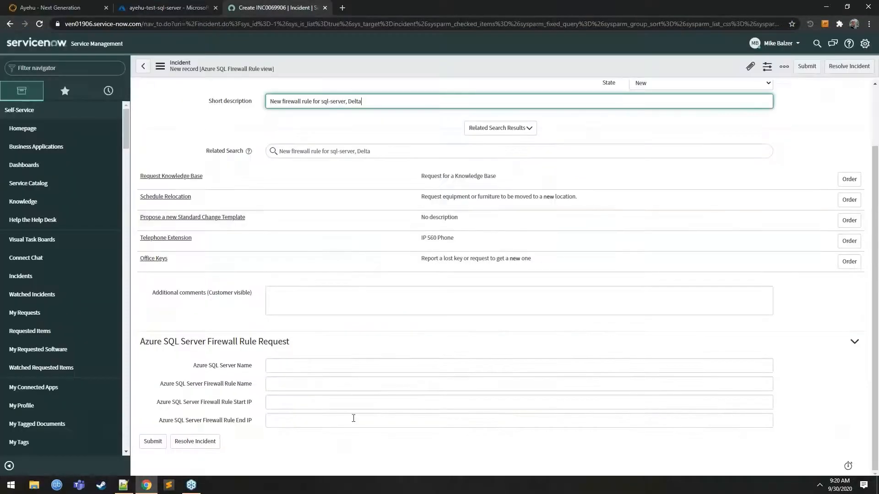
left_click(312, 366)
key("ctrl+v")
Set the Azure SQL Server Firewall Rule Name to Delta and move to the rule's start IP.
left_click(312, 384)
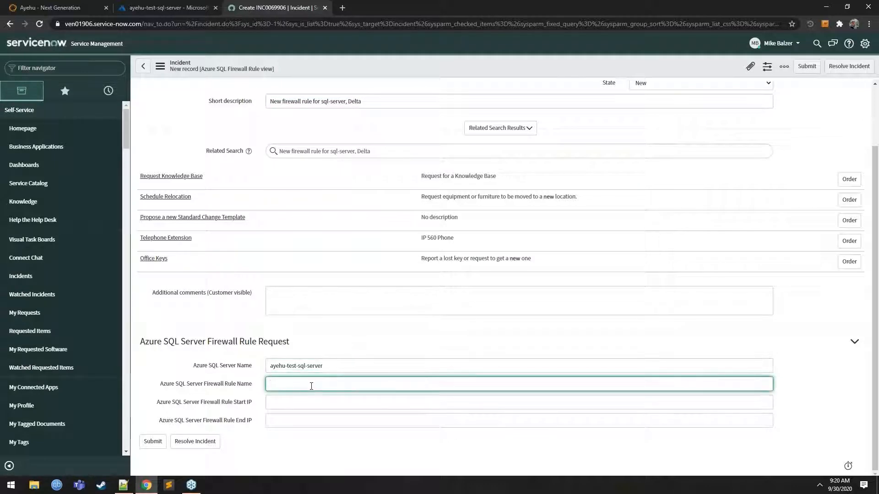
type("Delta")
key("Tab")
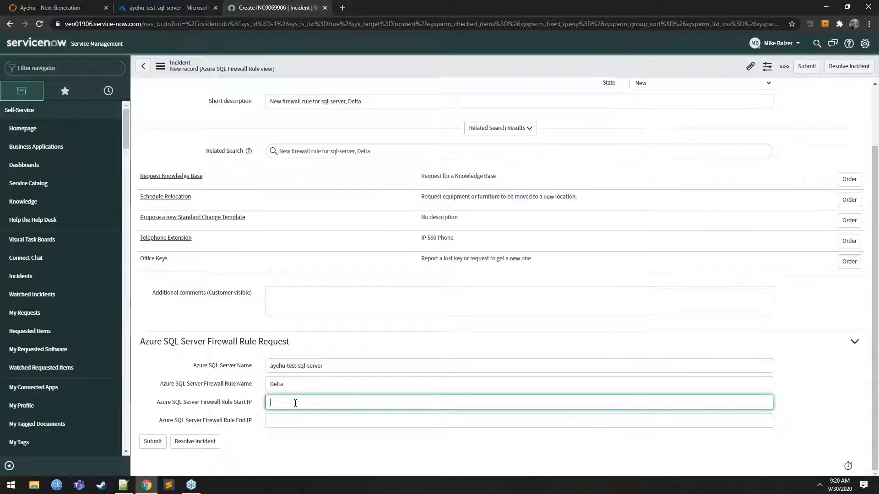
Check the existing firewall rules of ayehu-test-sql-server in the Azure portal and return to the ServiceNow incident.
left_click(166, 9)
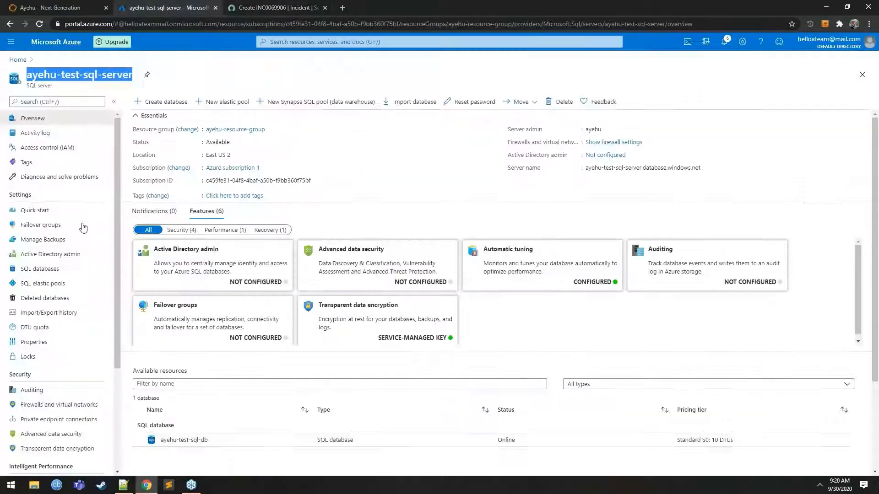
left_click(54, 405)
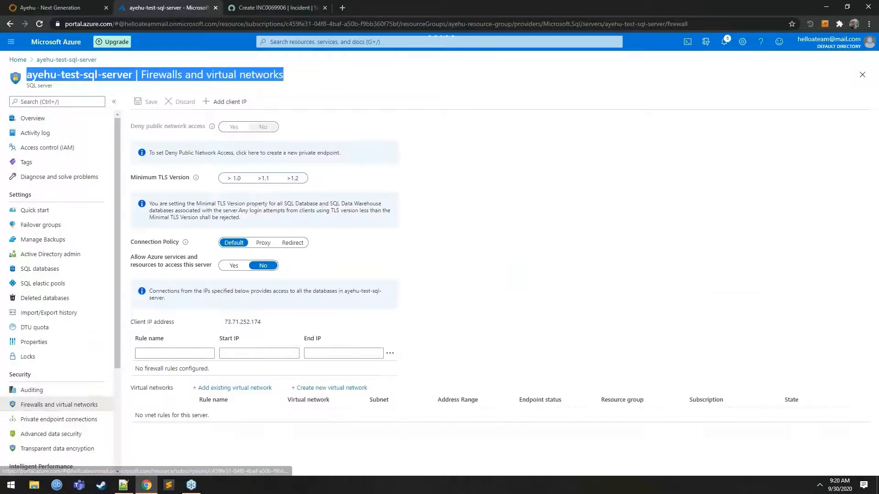
left_click(283, 8)
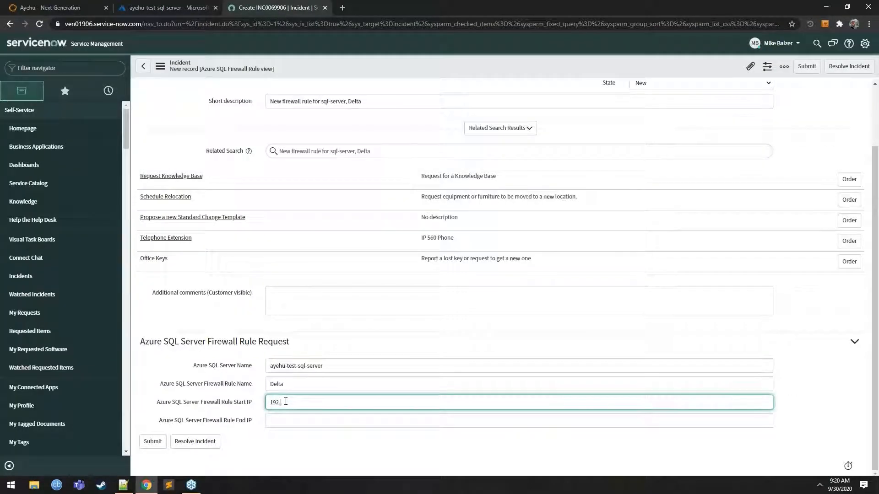
Set the firewall rule's start IP to 192.168.1.1 and end IP to 192.168.1.10, and submit the incident.
type(".1")
key("Tab")
type("19")
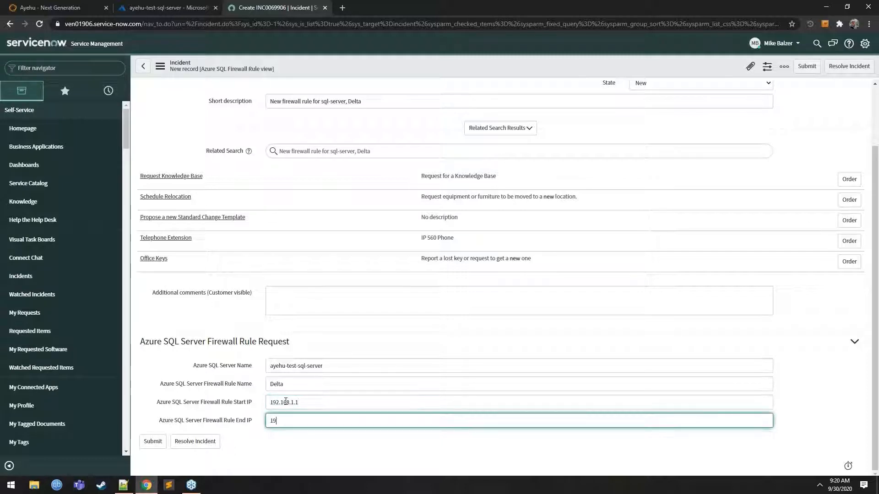
type("2.168.1.10")
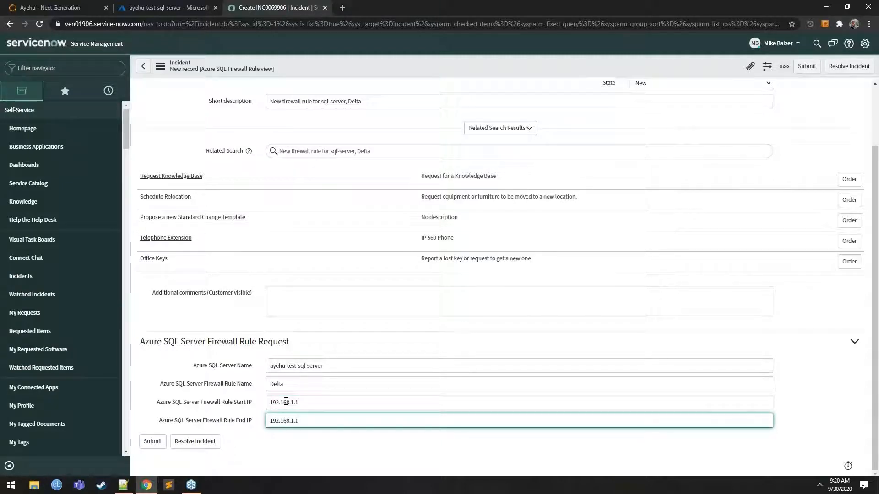
left_click(154, 448)
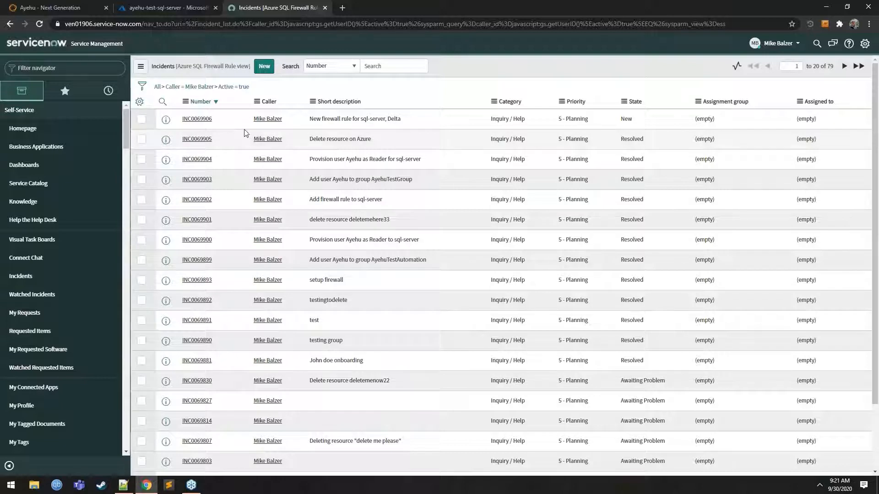
Open the new Delta firewall rule incident and examine the work notes for the server, rule name and IP range.
left_click(202, 121)
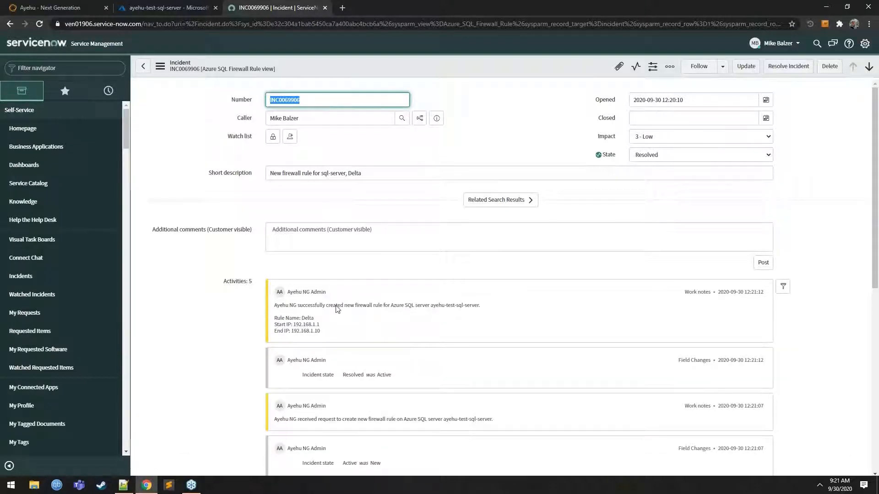
left_click_drag(273, 306, 368, 305)
left_click(369, 306)
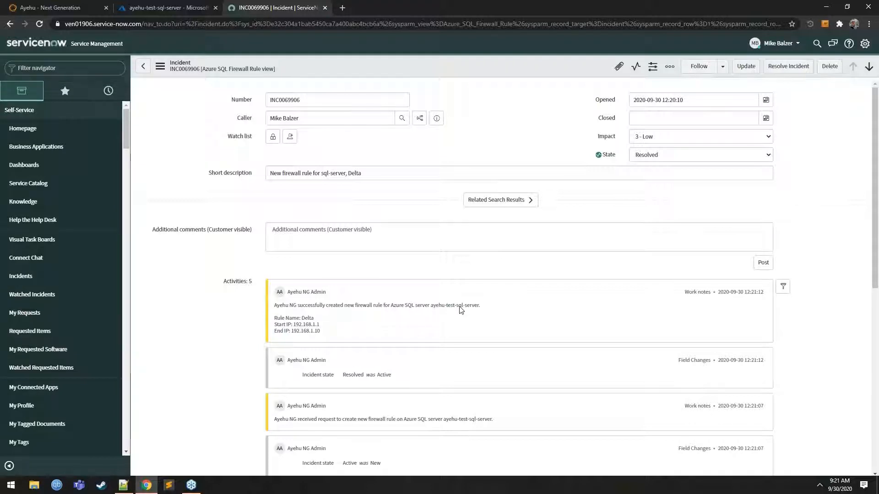
left_click_drag(273, 318, 370, 320)
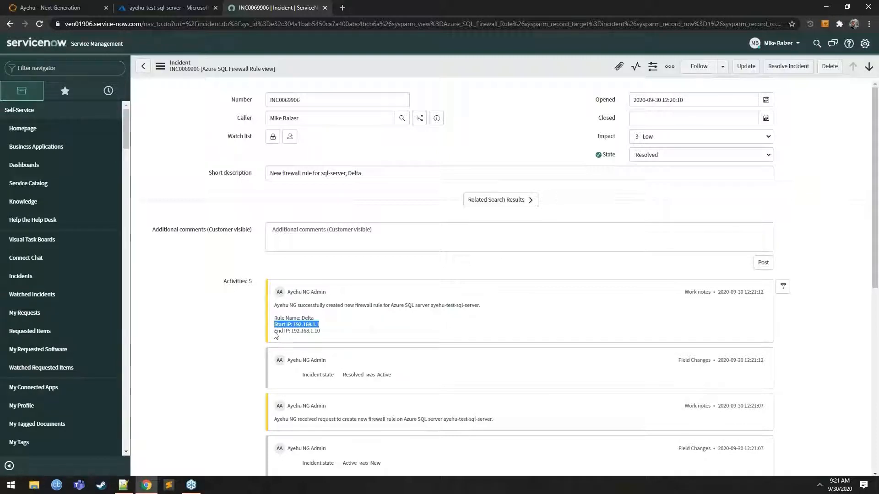
left_click_drag(274, 331, 323, 333)
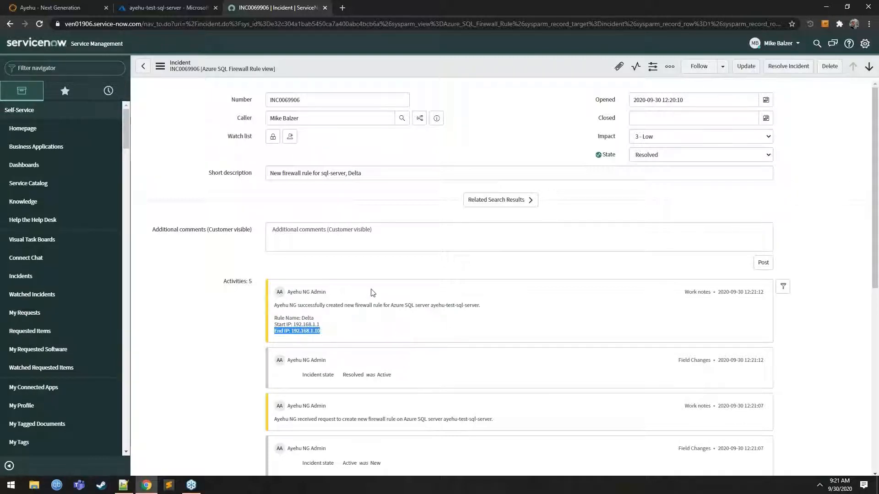
left_click(207, 351)
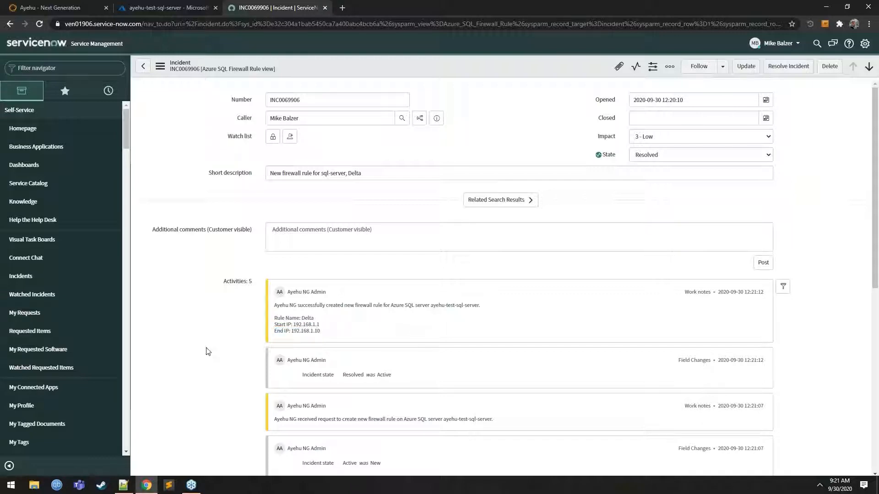
Switch to the Azure portal and reload the SQL server's firewall page to check for the Delta rule.
left_click(169, 7)
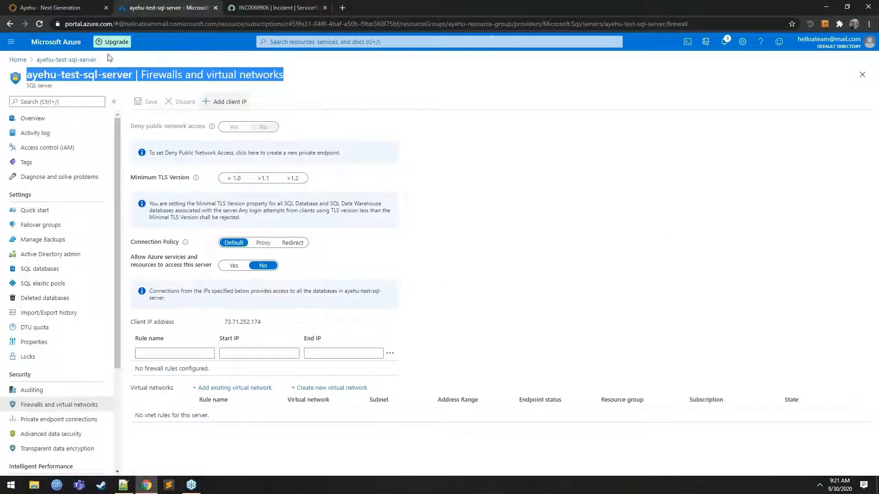
left_click(39, 24)
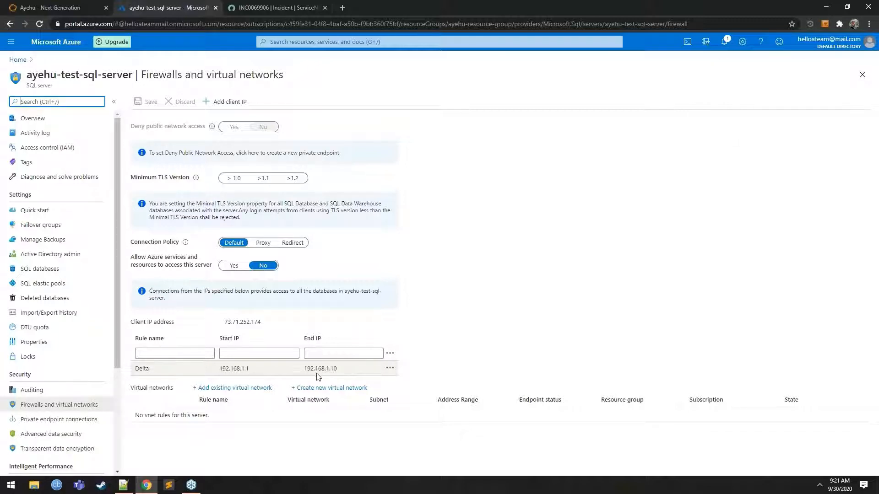
left_click(565, 322)
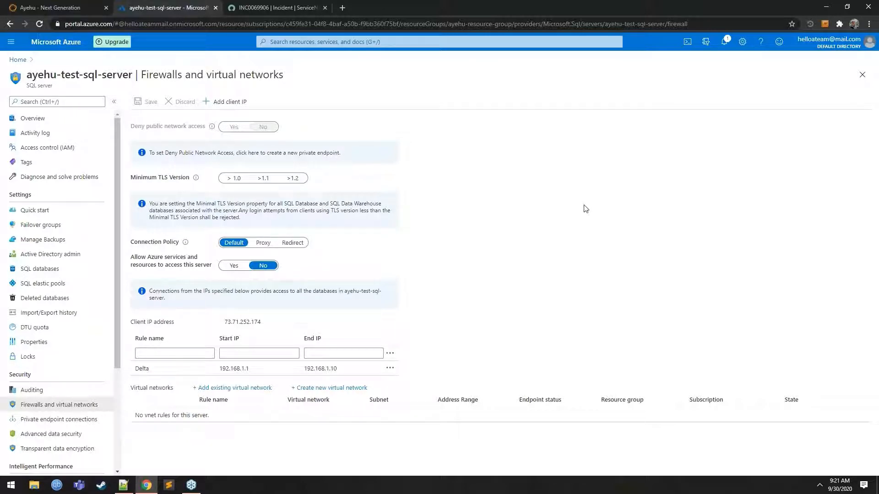
key("alt+Tab")
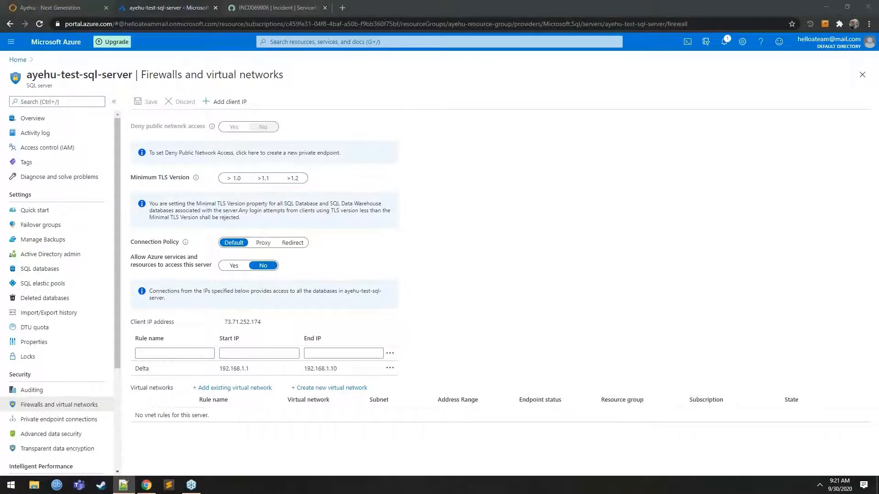
left_click(447, 153)
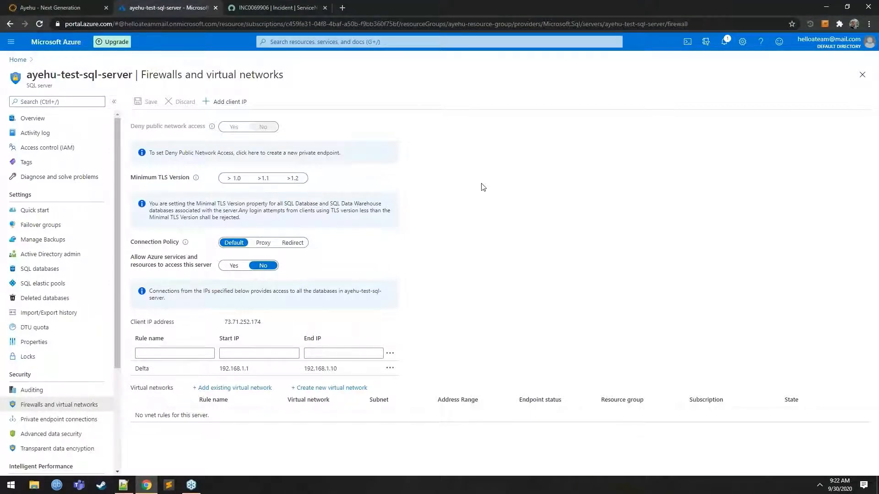
In Ayehu's Workflow Designer, insert an AD Copy User activity above the first ServiceNow update, look through its settings and remove it.
left_click(53, 9)
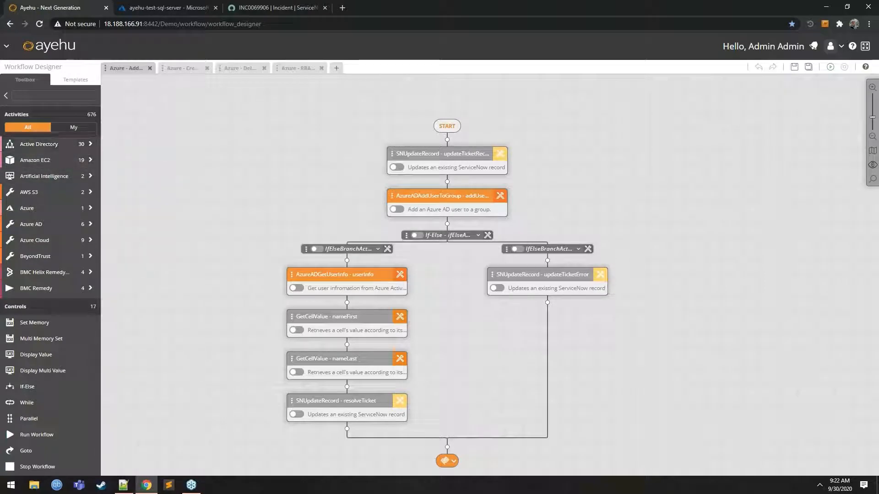
left_click(51, 151)
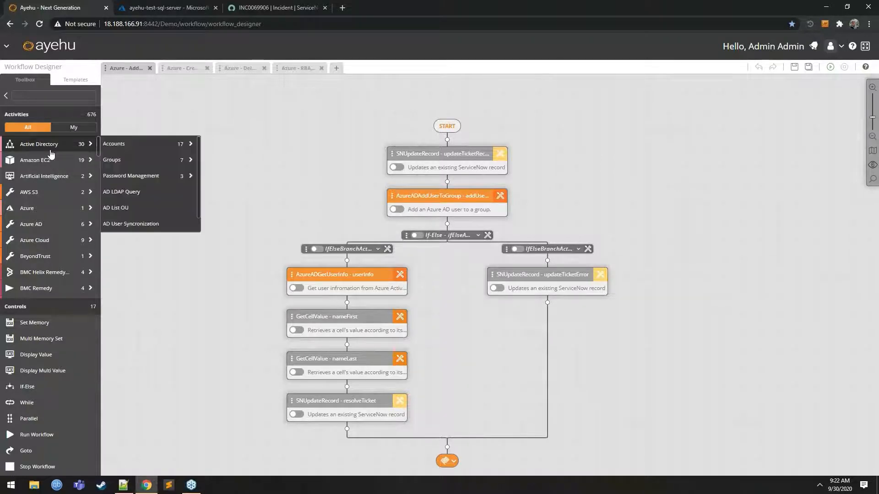
mouse_move(118, 144)
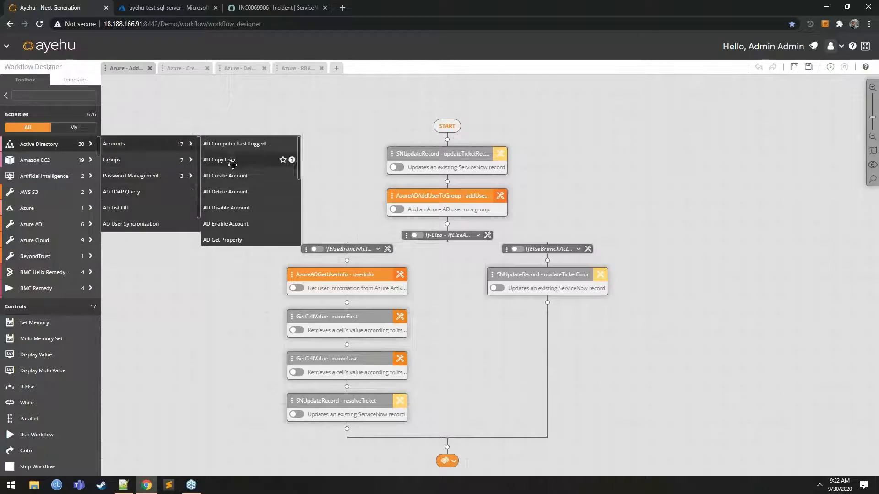
left_click_drag(228, 160, 503, 156)
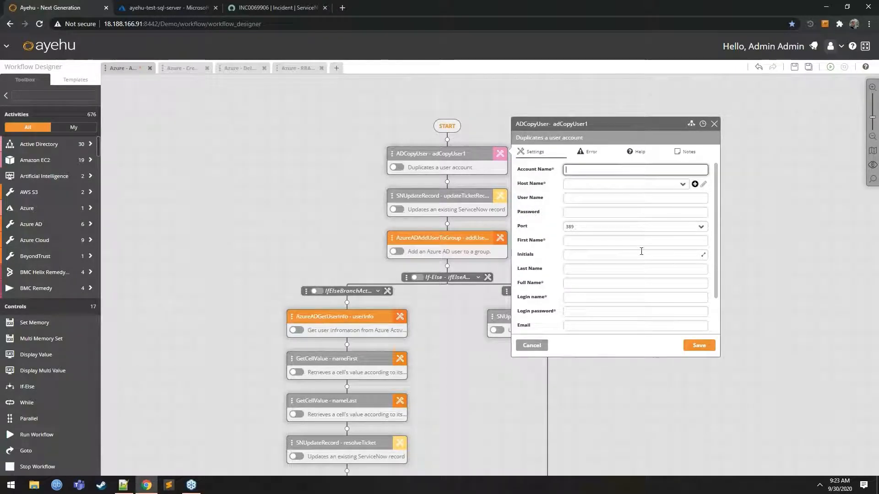
scroll(641, 251, "down", 1)
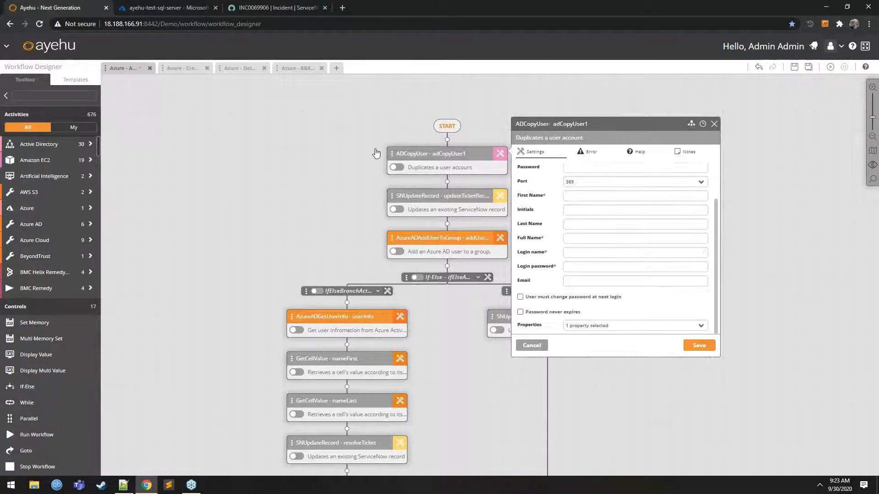
left_click(392, 154)
left_click(353, 220)
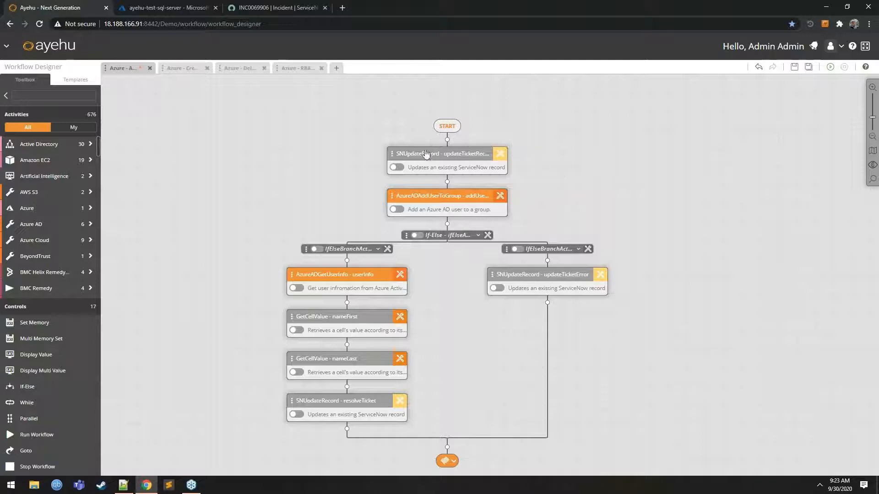
Examine the updateTicketReceived activity's properties and the Azure AD variables in its work notes text, leaving the text unchanged.
left_click_drag(338, 173, 329, 164)
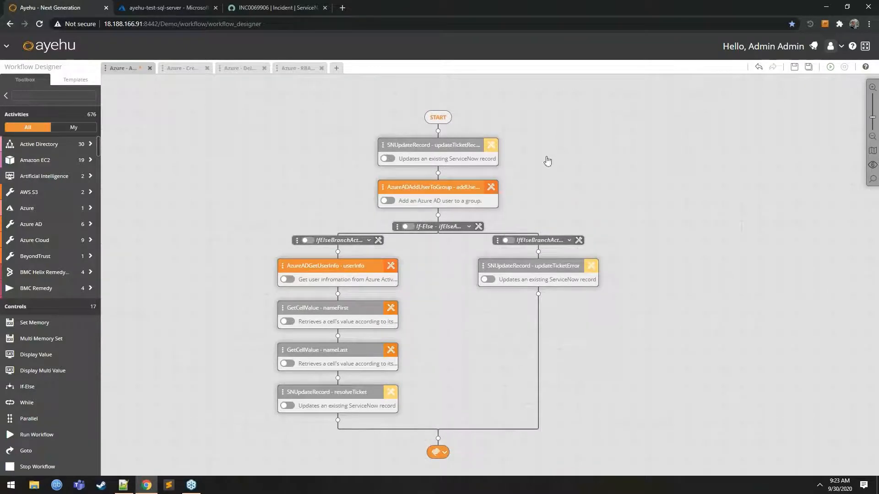
left_click(492, 149)
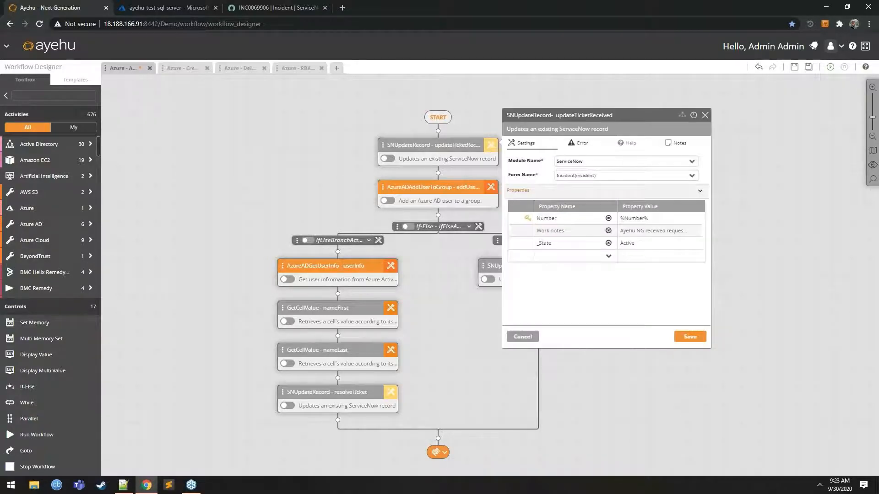
left_click_drag(274, 199, 193, 203)
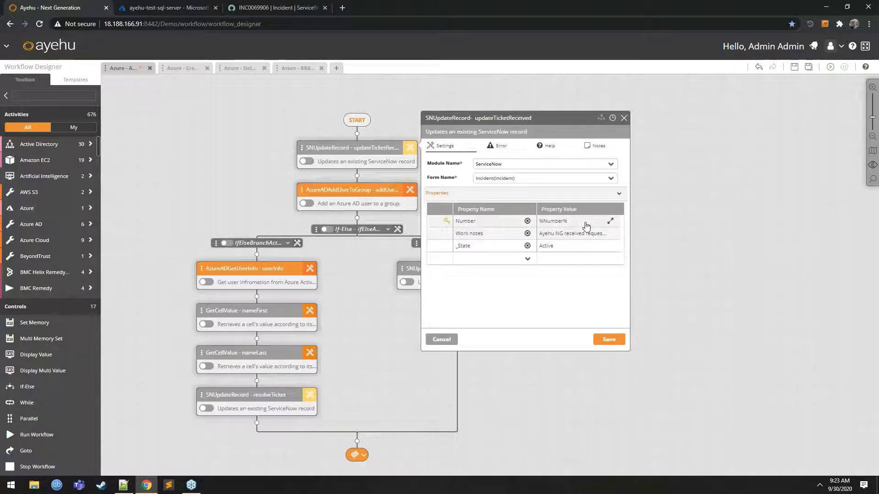
left_click(613, 234)
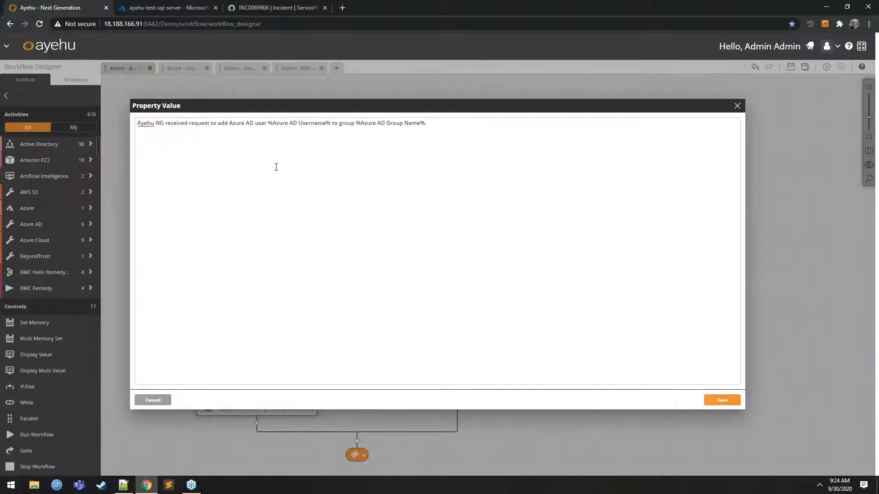
left_click_drag(139, 122, 232, 120)
left_click(233, 121)
left_click_drag(269, 123, 332, 123)
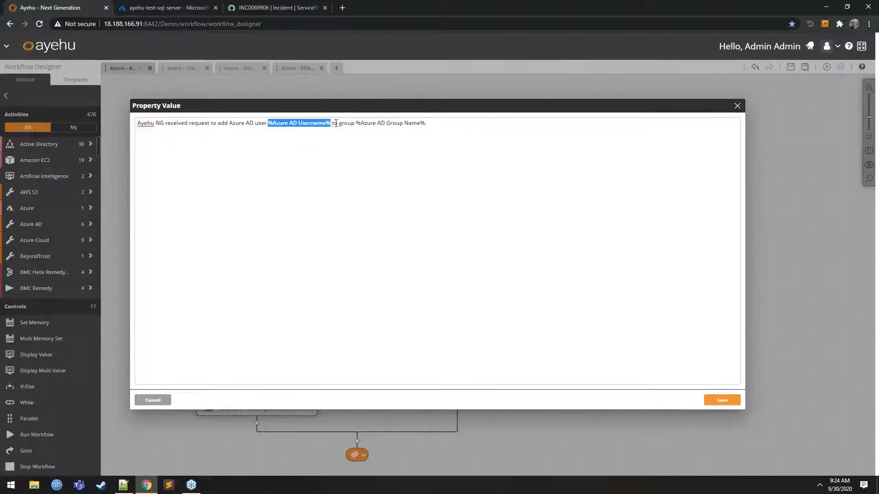
left_click_drag(357, 122, 440, 130)
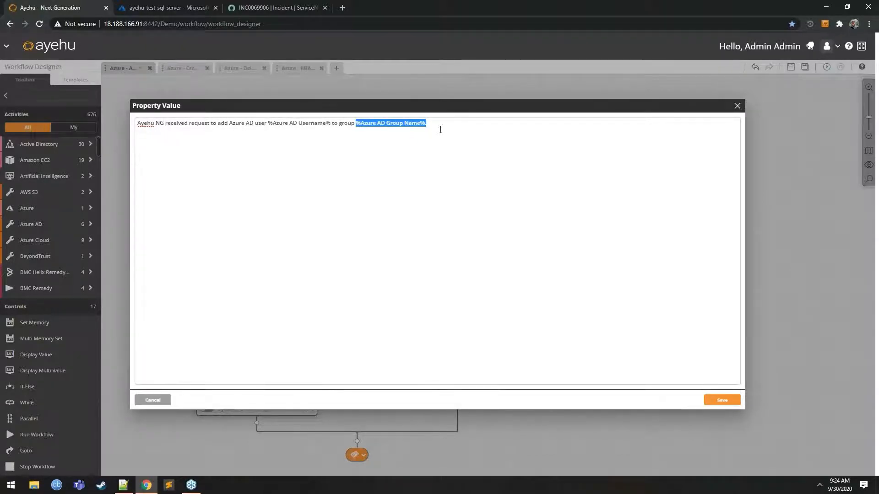
left_click(159, 405)
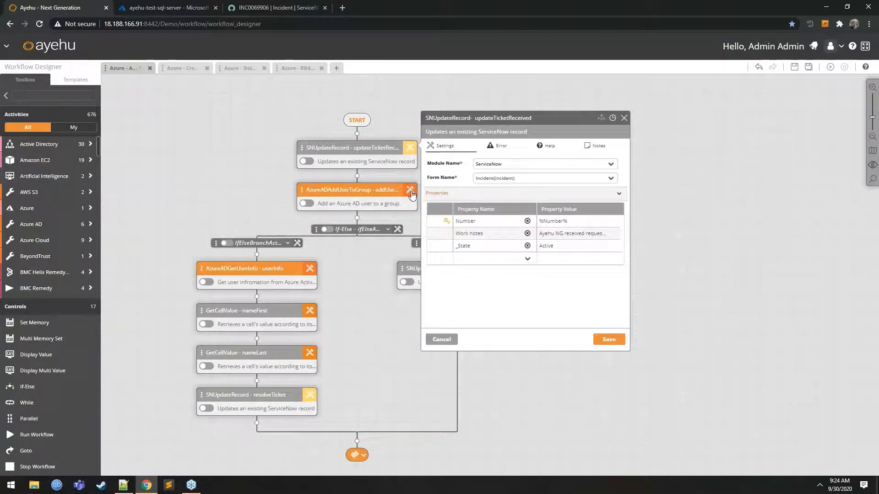
Review the settings of the addUserToGroup activity and the condition of the If-Else branch leading to userInfo.
left_click(411, 194)
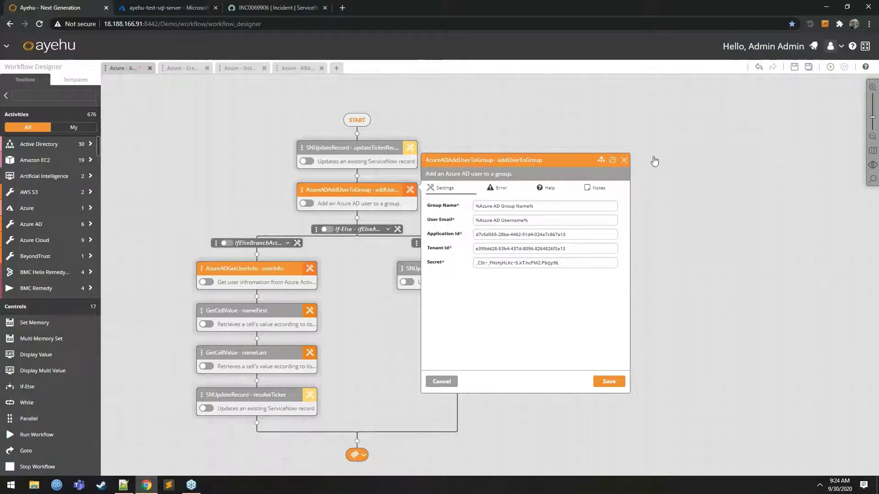
left_click(623, 161)
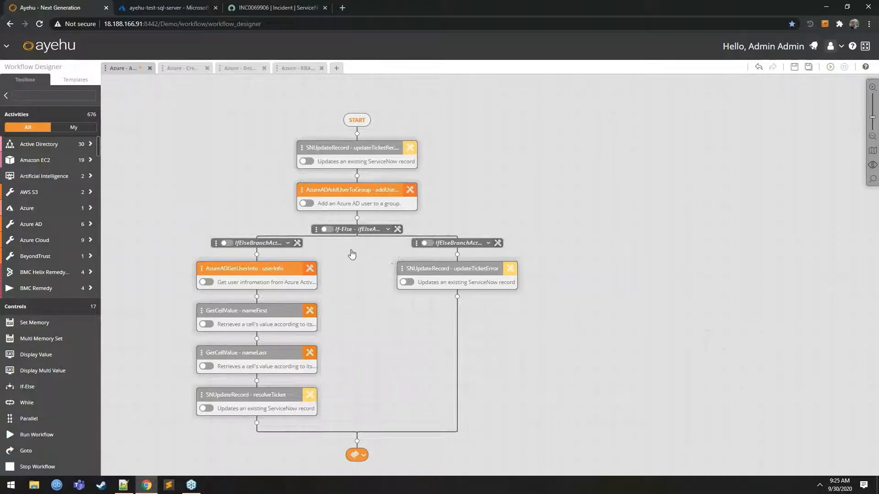
left_click(297, 243)
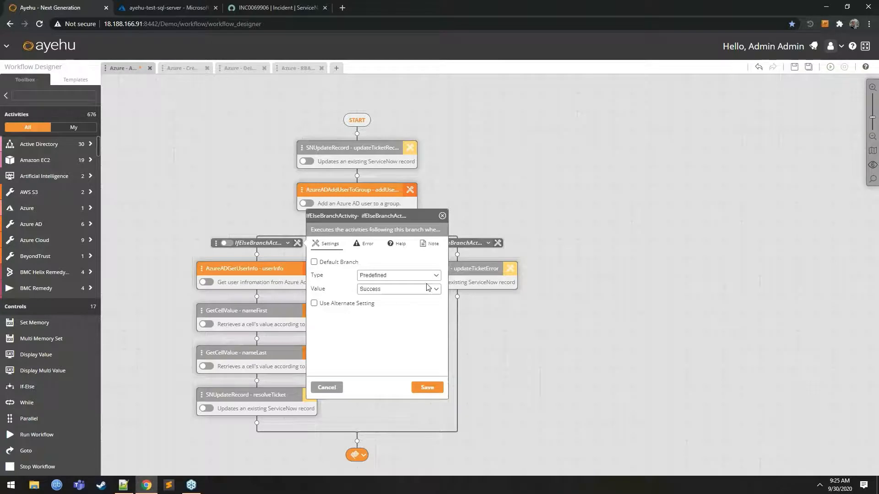
left_click(442, 216)
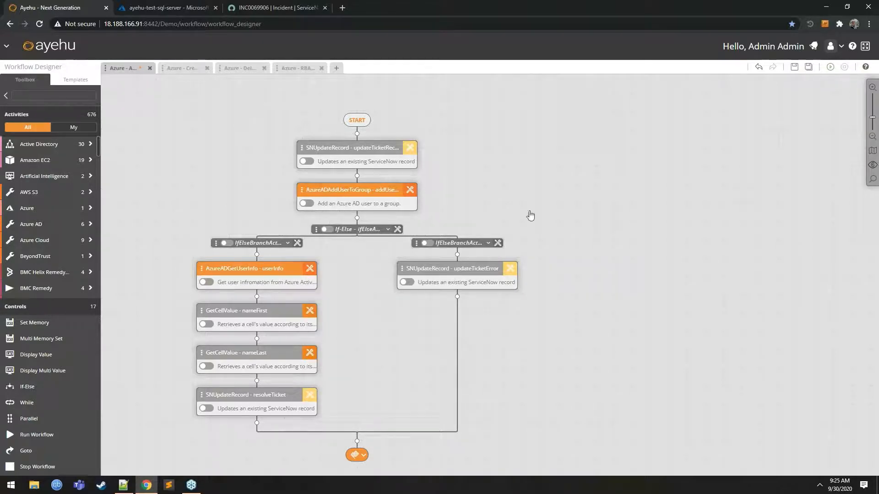
Examine the updateTicketError activity's properties and the Azure AD and addUserToGroup variables in its work notes text, leaving everything unchanged.
left_click(515, 271)
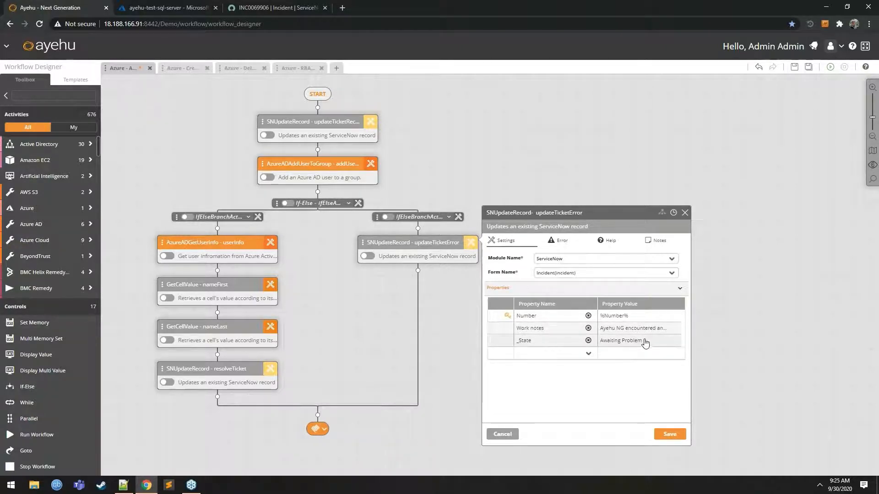
left_click(671, 329)
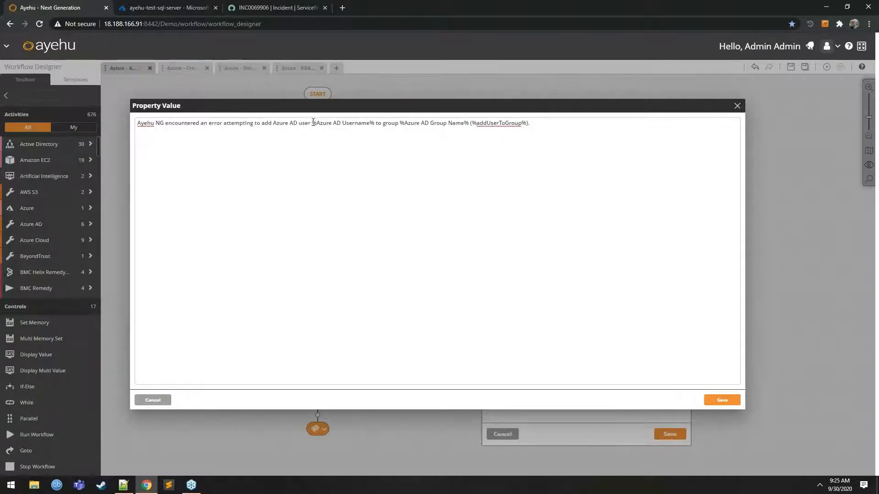
left_click_drag(313, 122, 452, 123)
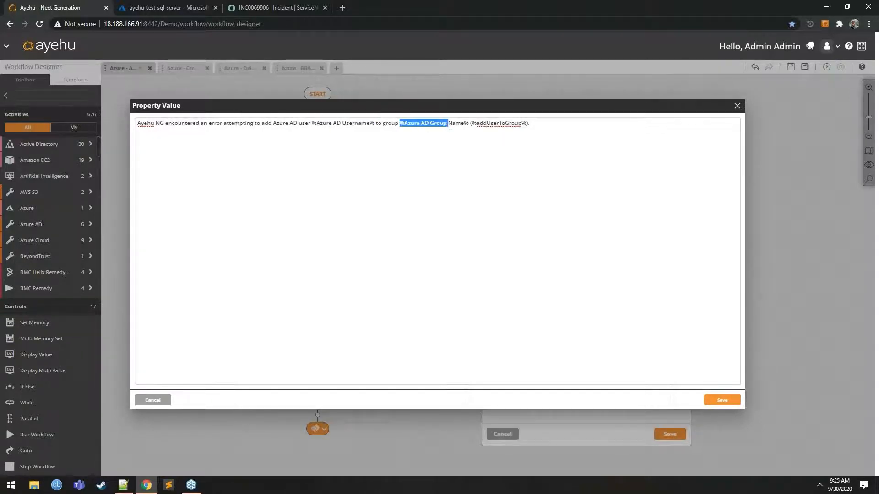
left_click(452, 123)
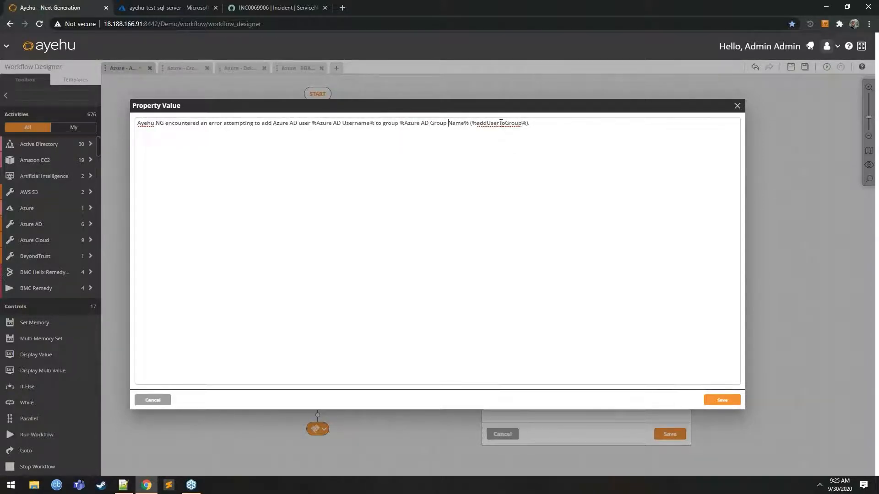
left_click_drag(477, 124, 522, 124)
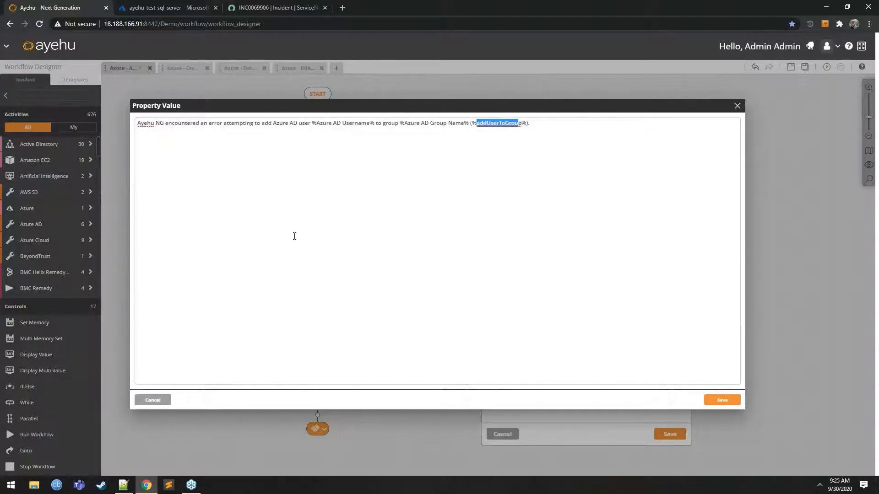
left_click(144, 401)
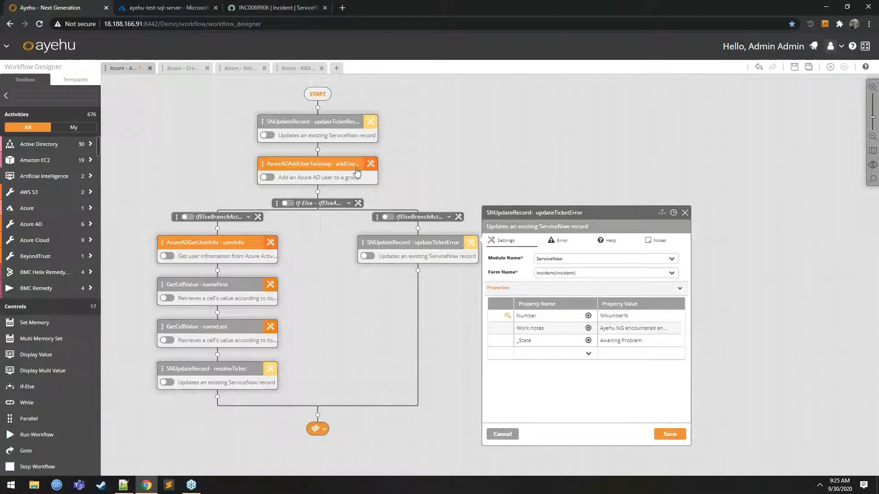
left_click(684, 213)
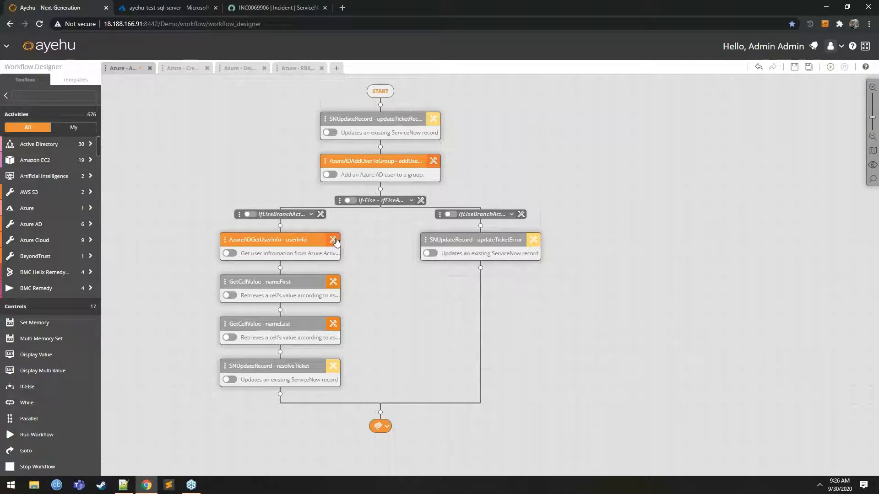
Review the settings of the userInfo activity and of the nameFirst and nameLast cell lookups without changing them.
left_click(335, 241)
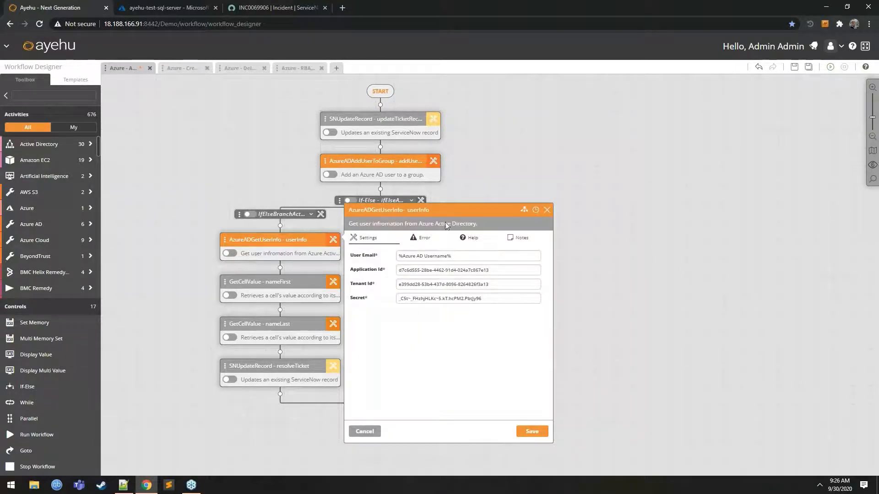
left_click(547, 210)
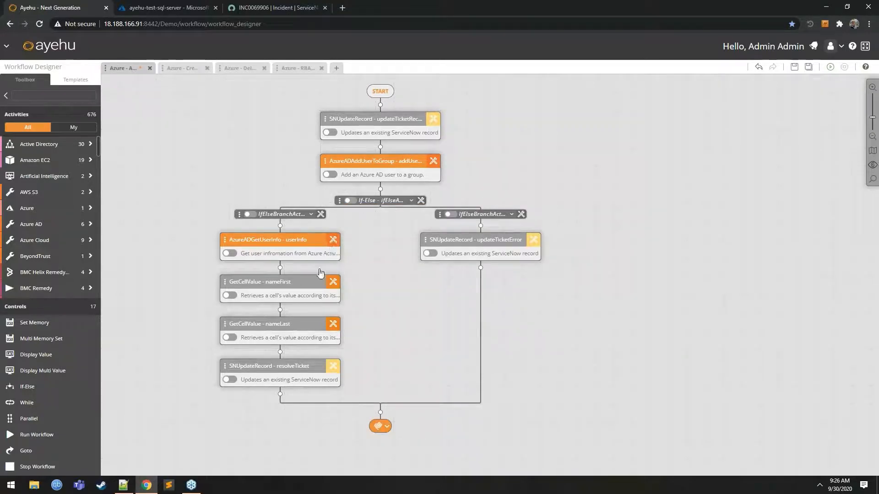
left_click(334, 281)
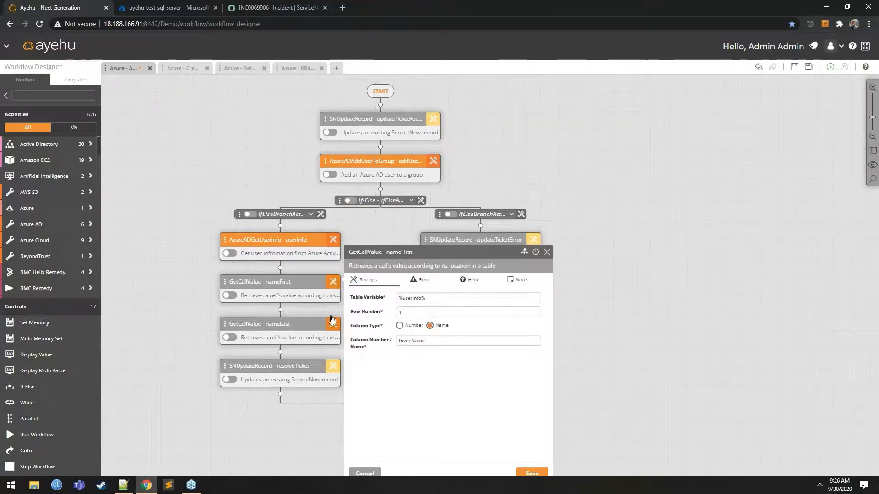
left_click(332, 325)
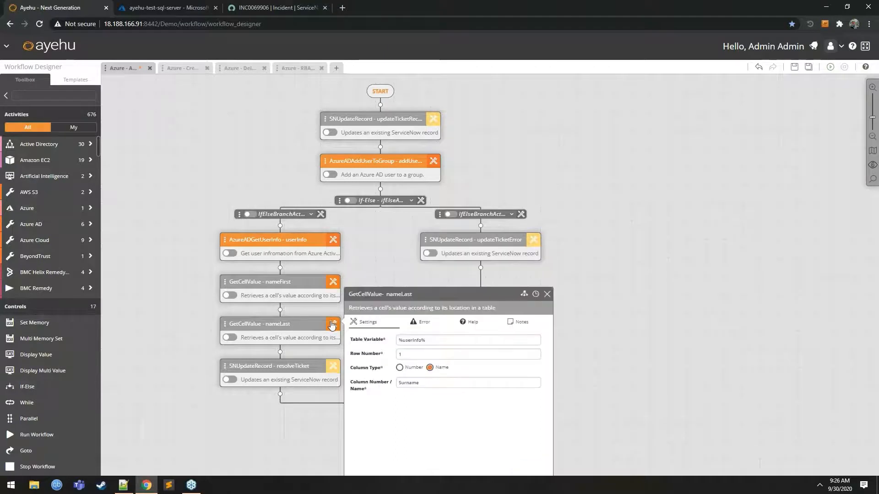
Examine the resolveTicket activity's properties and the name variables in its work notes text, leaving the text unchanged.
left_click(333, 367)
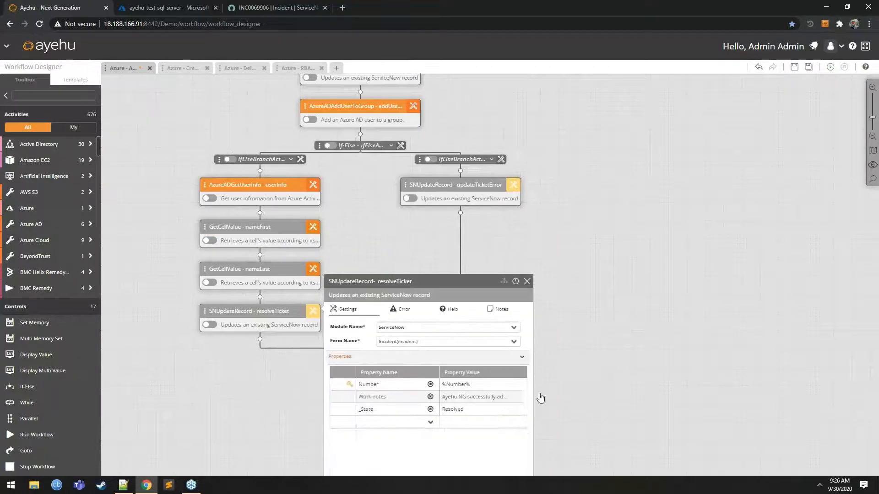
left_click(514, 398)
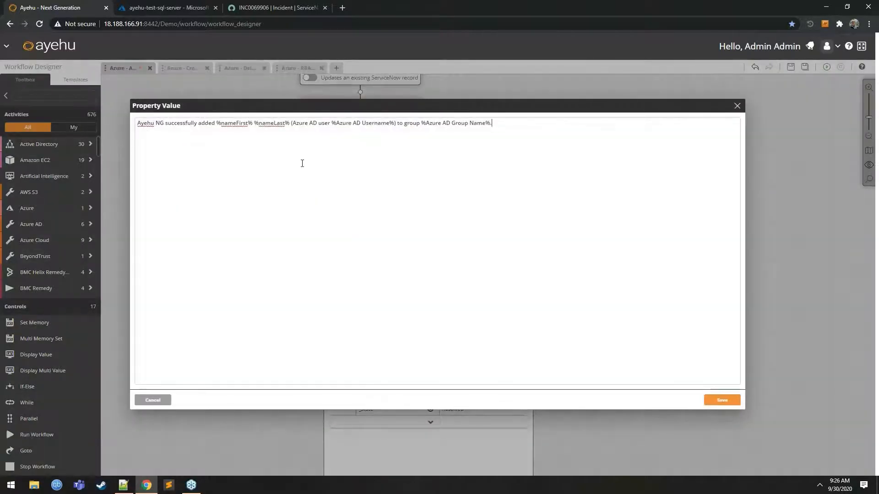
left_click_drag(252, 123, 288, 124)
left_click(285, 124)
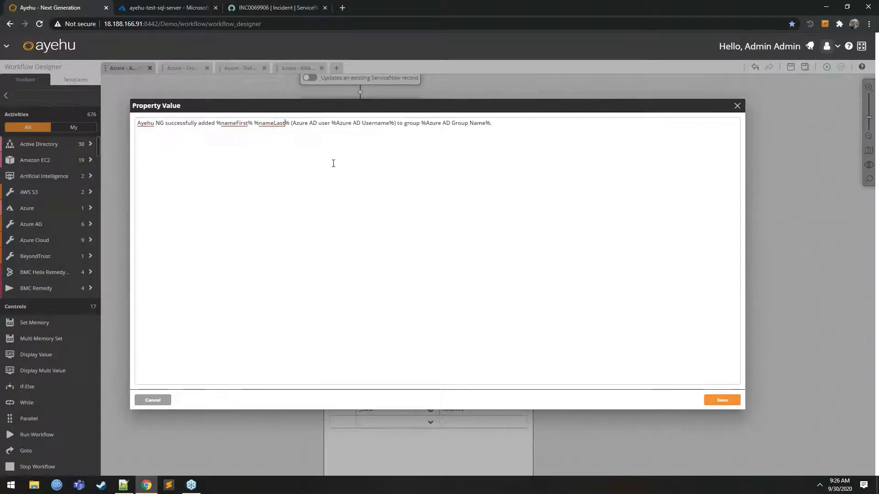
left_click(167, 404)
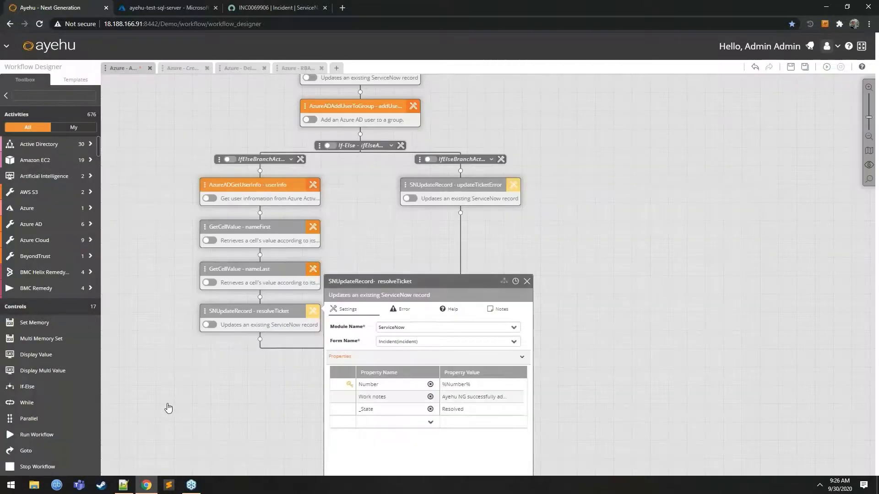
left_click(527, 281)
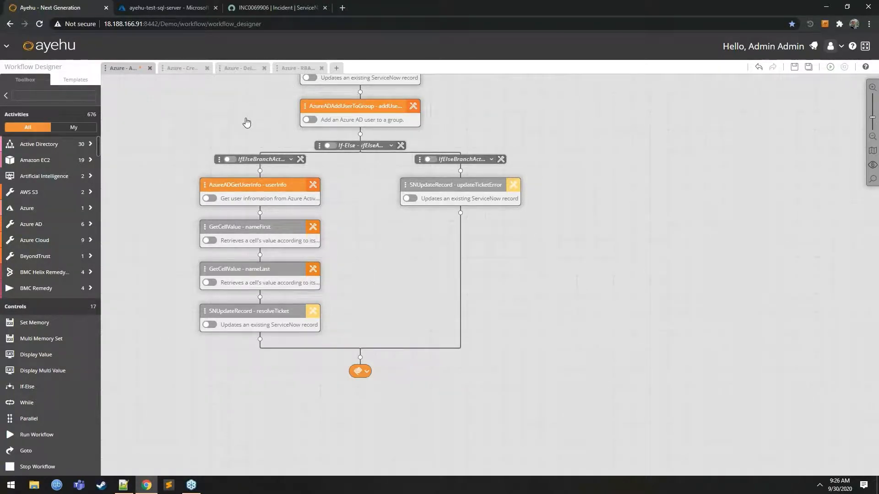
Switch to the Azure RBAC workflow and review the properties of its updateTicketReceived activity at the start.
left_click(298, 69)
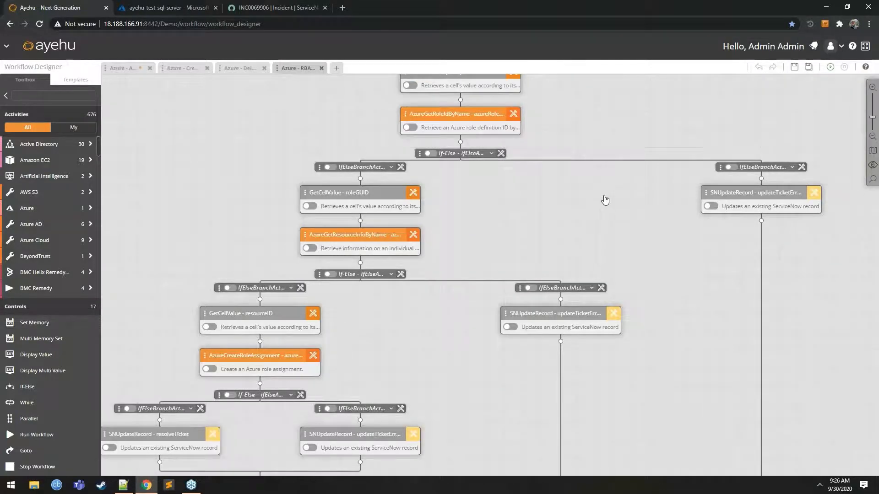
left_click(822, 6)
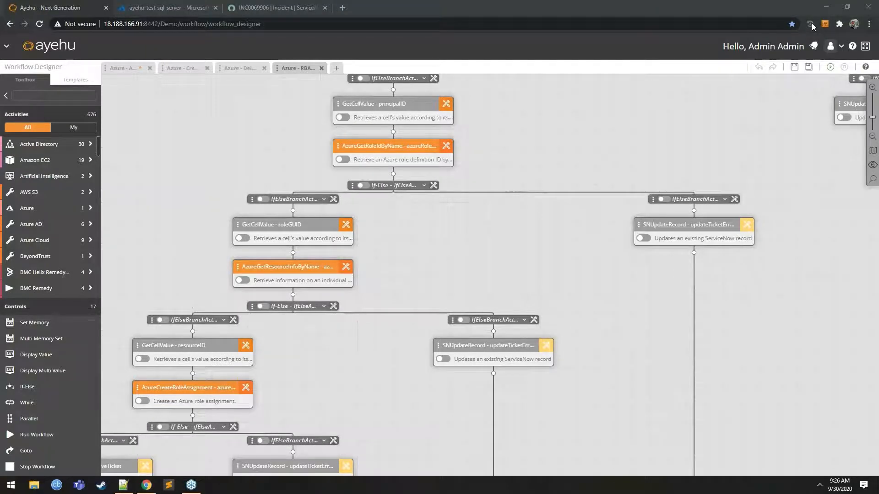
left_click_drag(513, 133, 428, 247)
left_click_drag(389, 295, 382, 310)
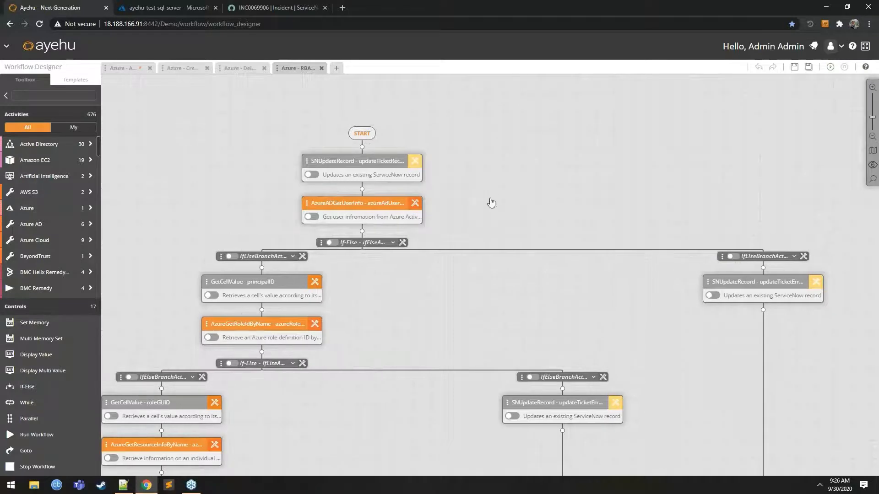
left_click(416, 163)
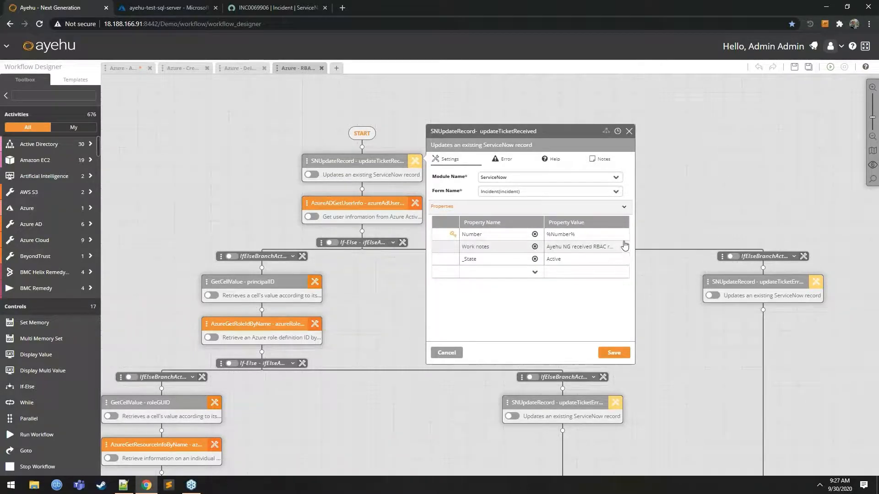
left_click_drag(686, 202, 613, 239)
left_click(555, 172)
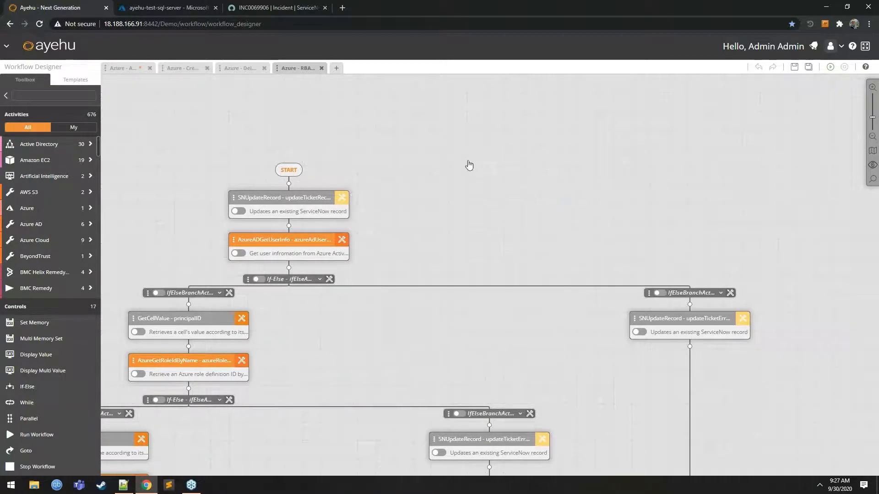
Review the settings of the azureAdUserInfo activity and the updateTicketError_USER_NOT_FOUND activity on its error branch.
left_click(342, 240)
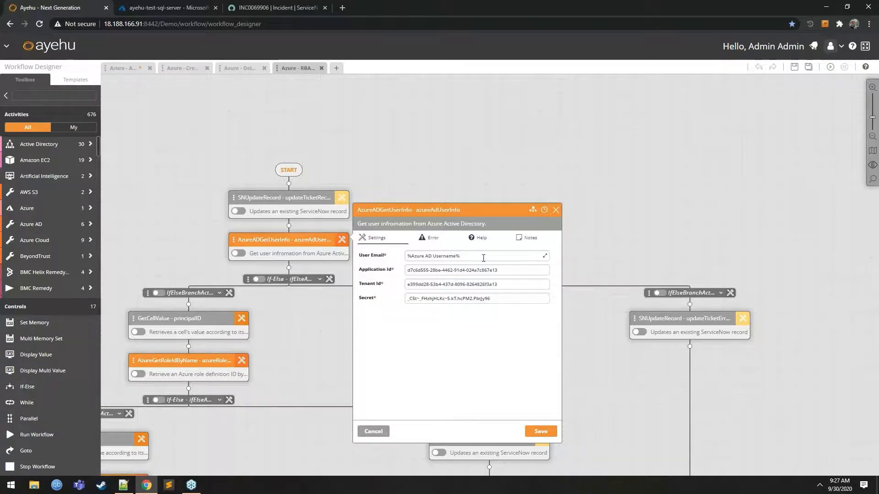
left_click(556, 210)
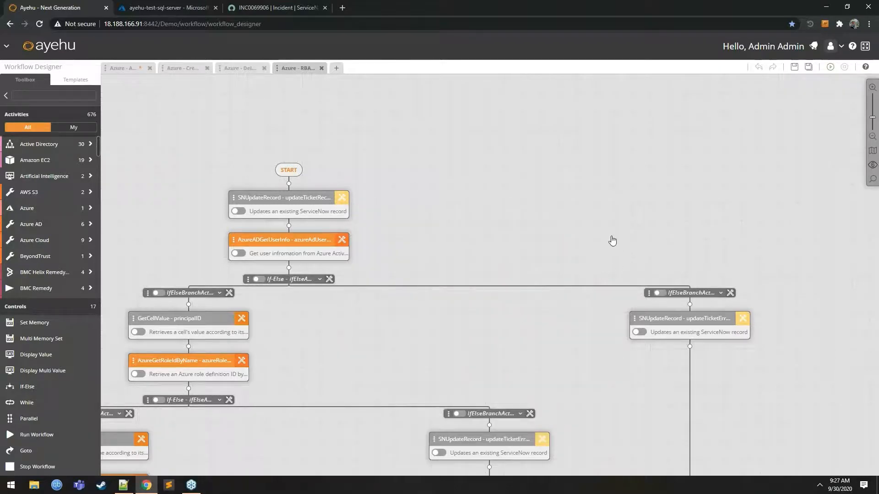
left_click(712, 294)
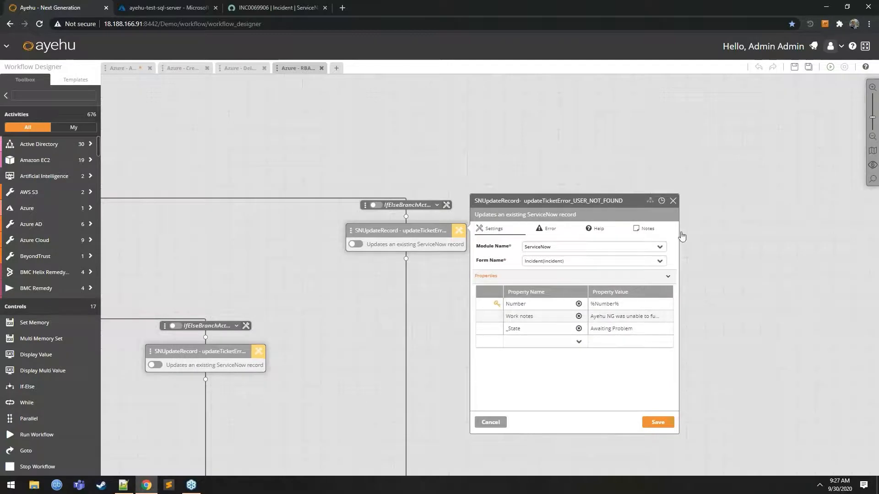
left_click(673, 204)
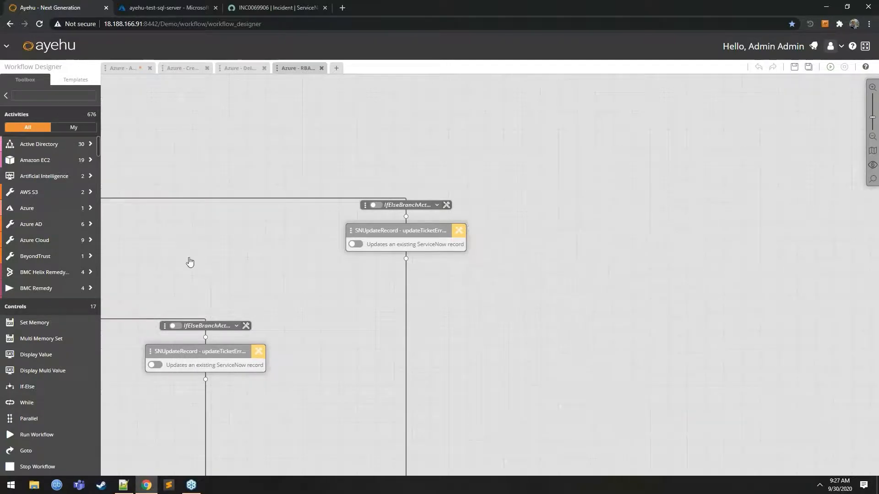
Review the principalID cell lookup's settings on the branch below azureAdUserInfo.
left_click_drag(219, 258, 339, 273)
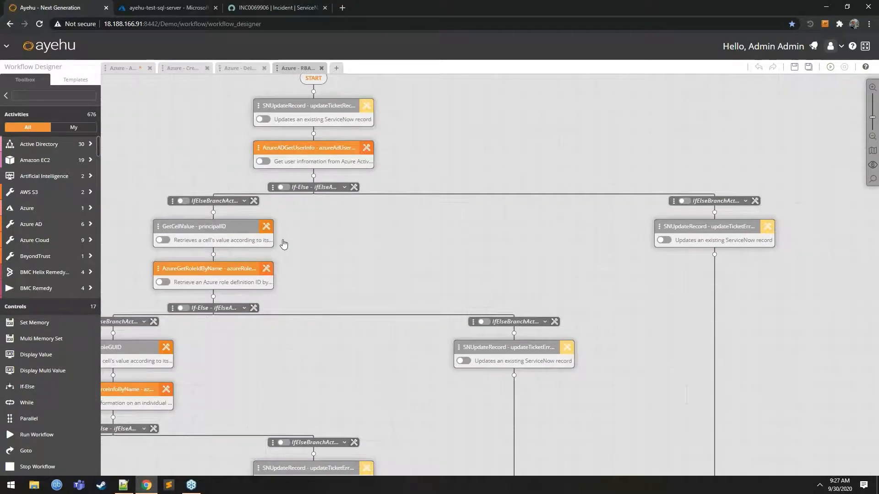
left_click_drag(338, 250, 352, 252)
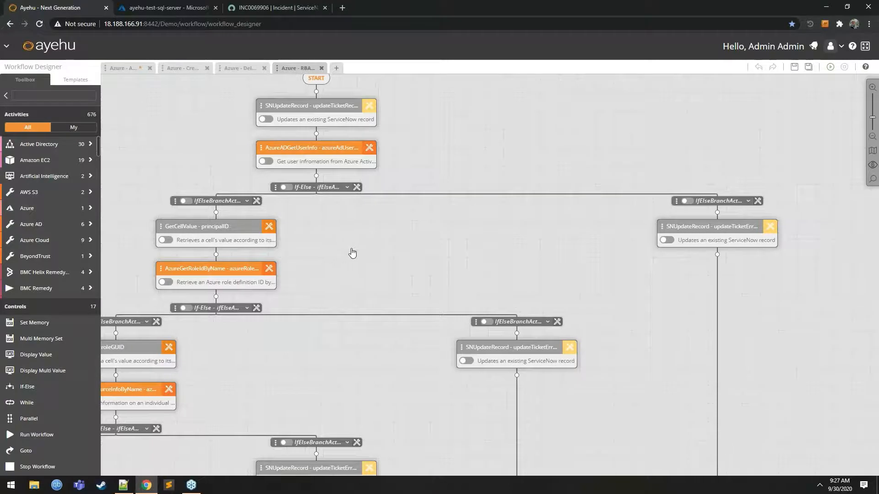
left_click(311, 234)
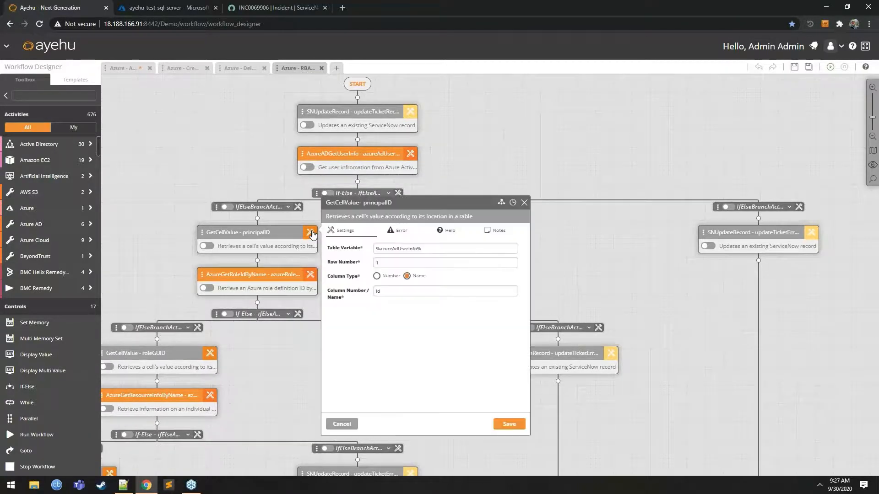
left_click(524, 202)
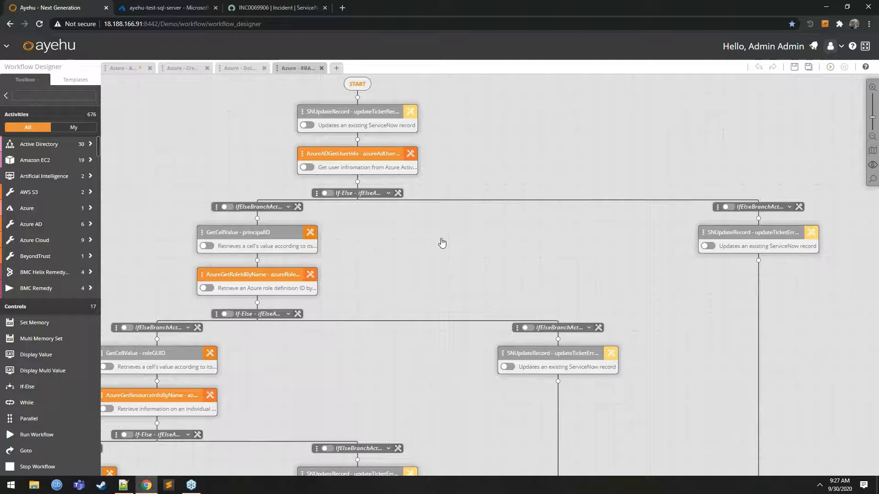
Review the settings of the azureRoleInfo activity and the roleGUID cell lookup that follows it, leaving both unchanged.
left_click_drag(467, 235, 515, 192)
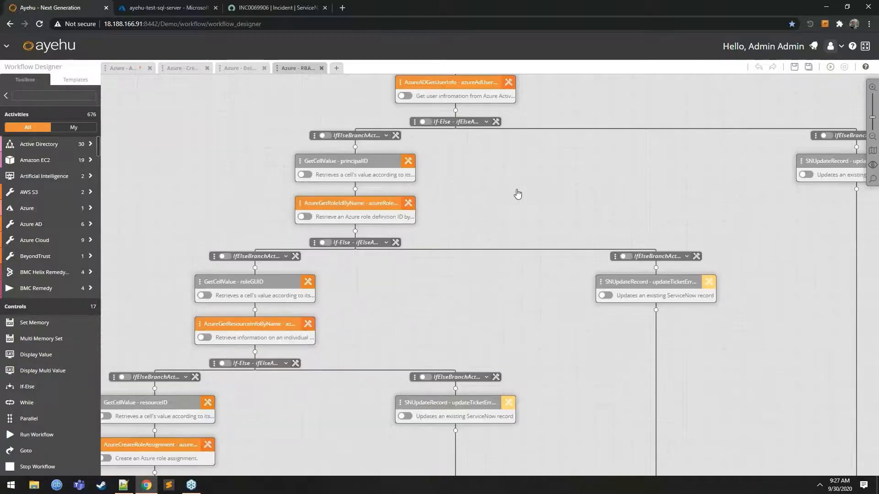
left_click(409, 203)
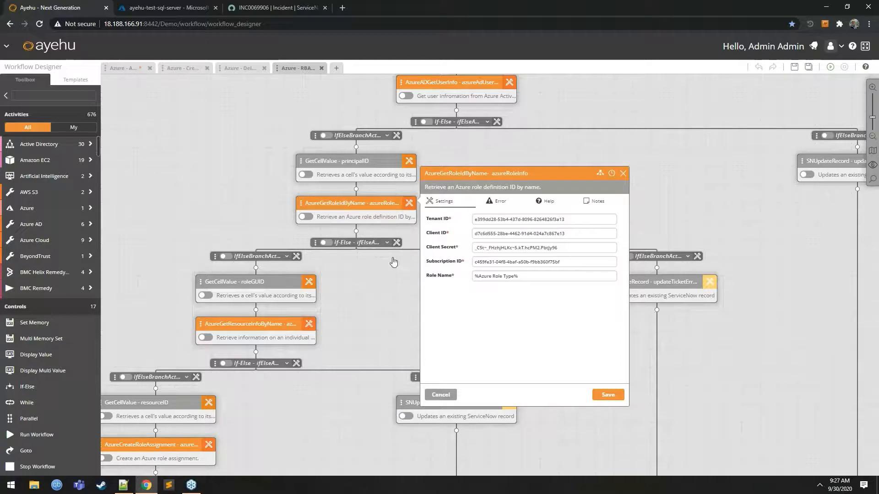
left_click(624, 173)
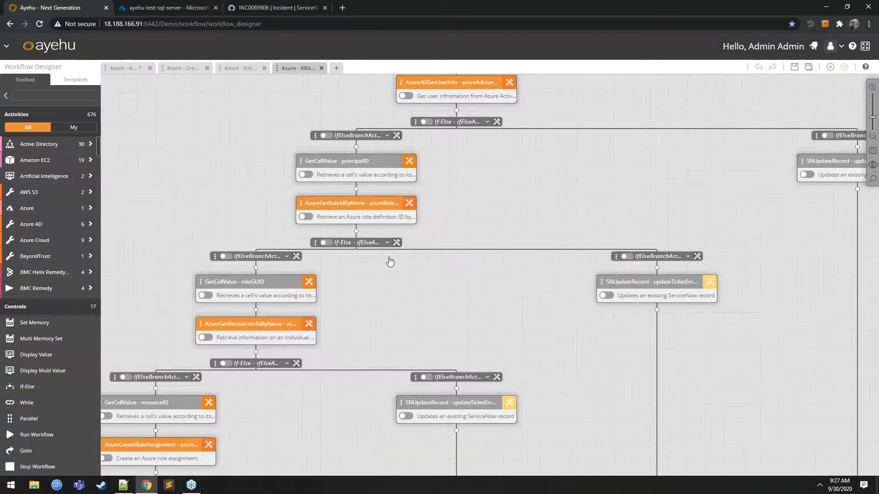
left_click_drag(416, 294, 528, 231)
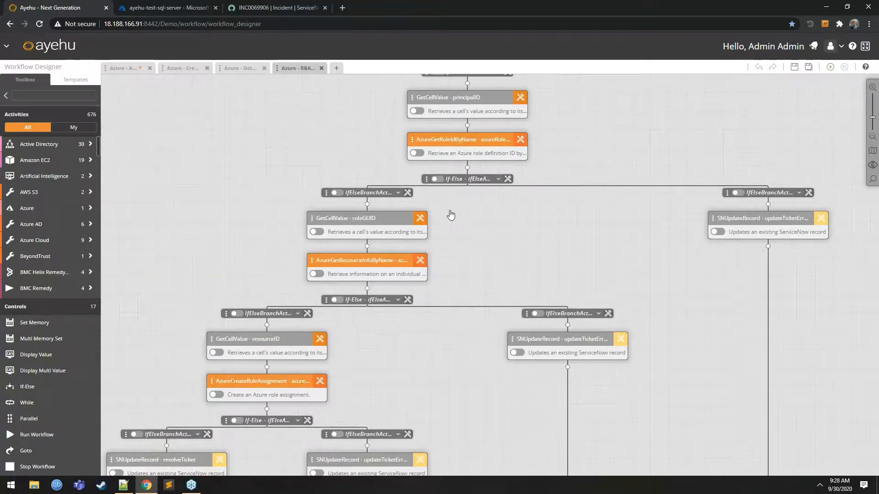
left_click(419, 220)
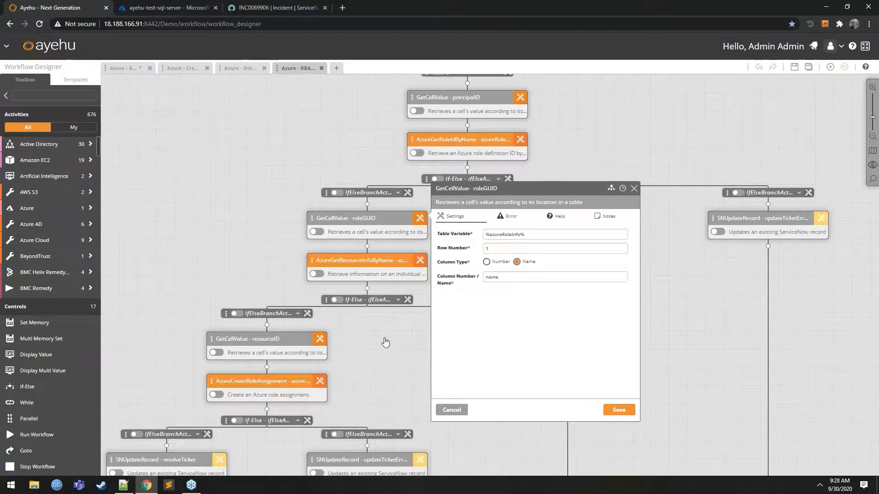
left_click(634, 188)
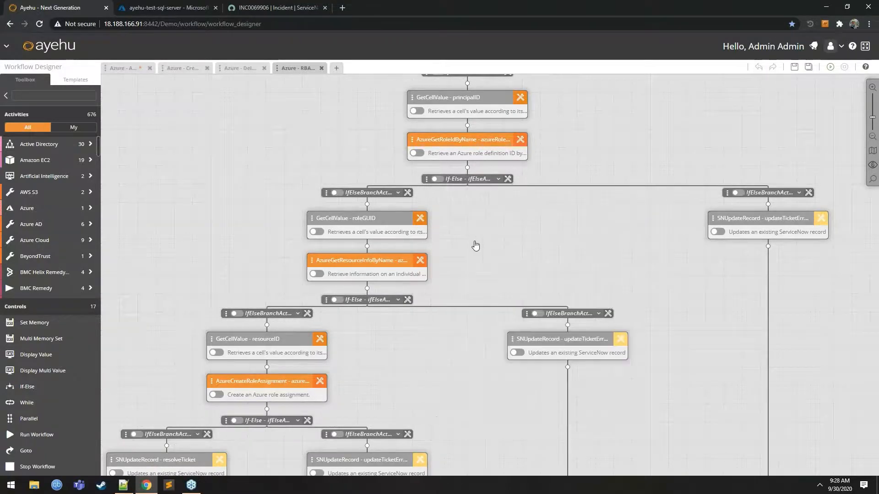
Review the settings of the azureResourceInfo activity and the resourceID cell lookup that follows it in the RBAC workflow.
left_click(419, 260)
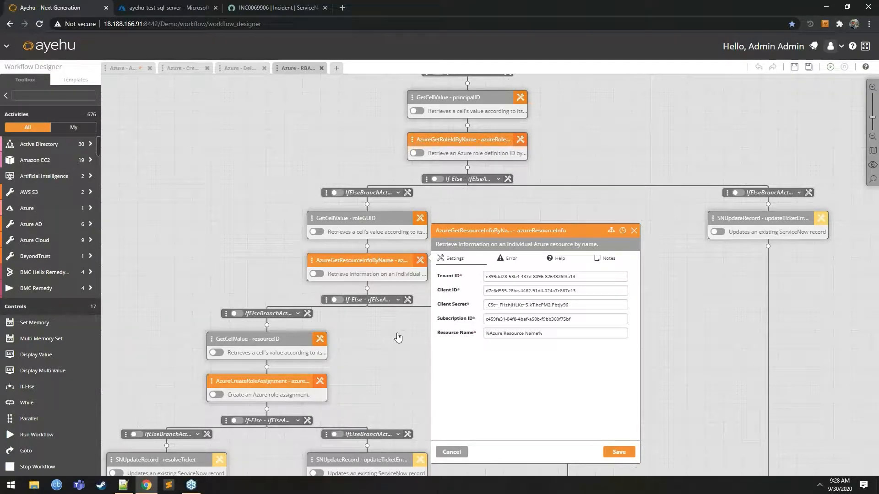
left_click(634, 230)
left_click_drag(415, 360, 432, 286)
left_click(387, 273)
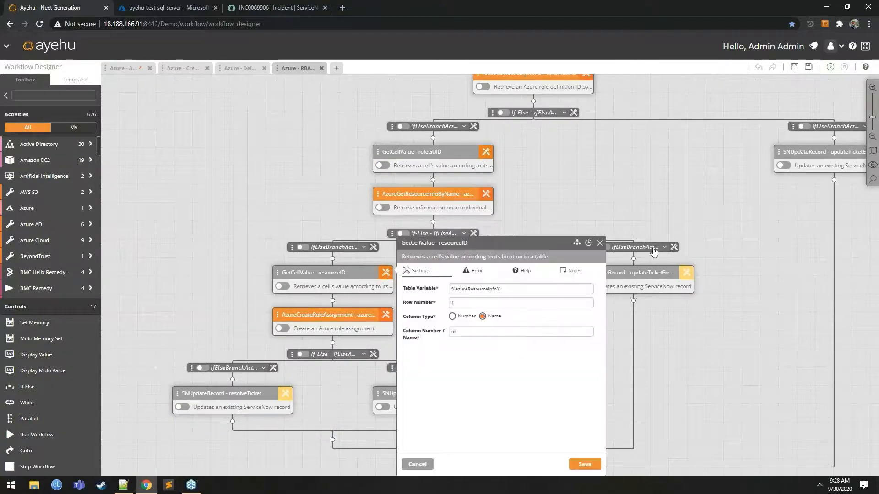
left_click(598, 243)
Review the azureCreateRole activity's settings and read the full work notes text in the RBAC workflow's resolveTicket activity.
left_click(386, 315)
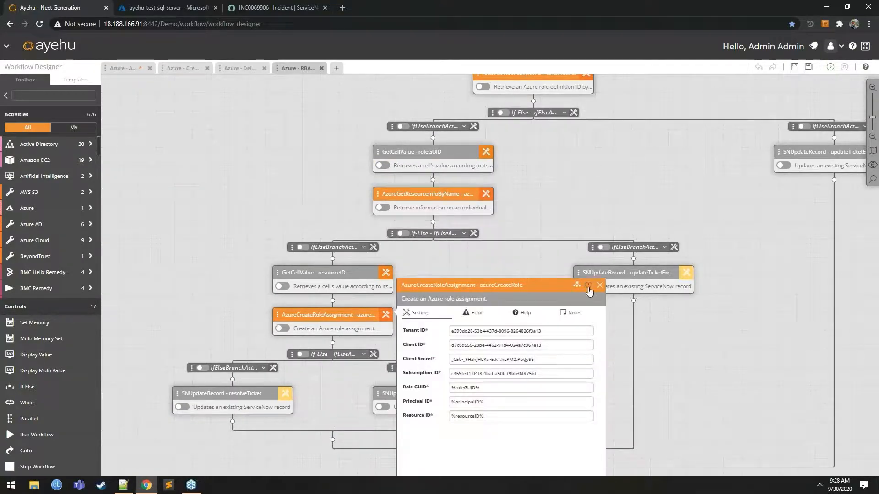
left_click(599, 285)
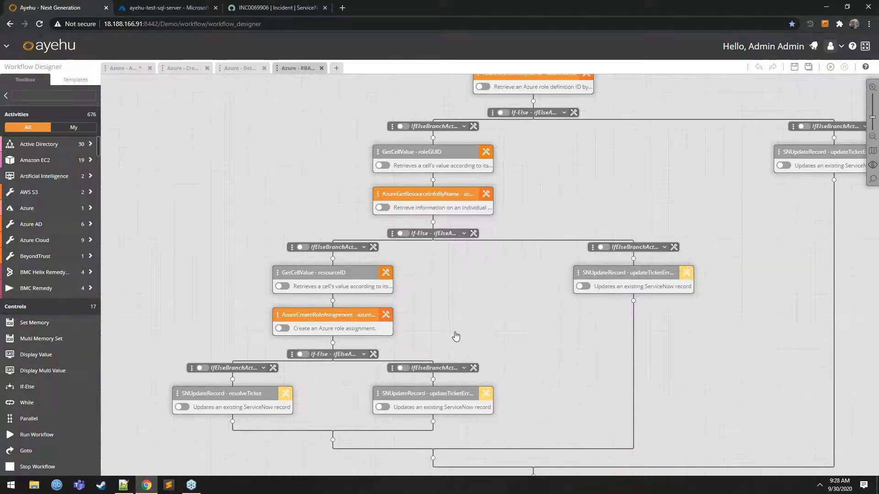
left_click_drag(455, 330, 464, 290)
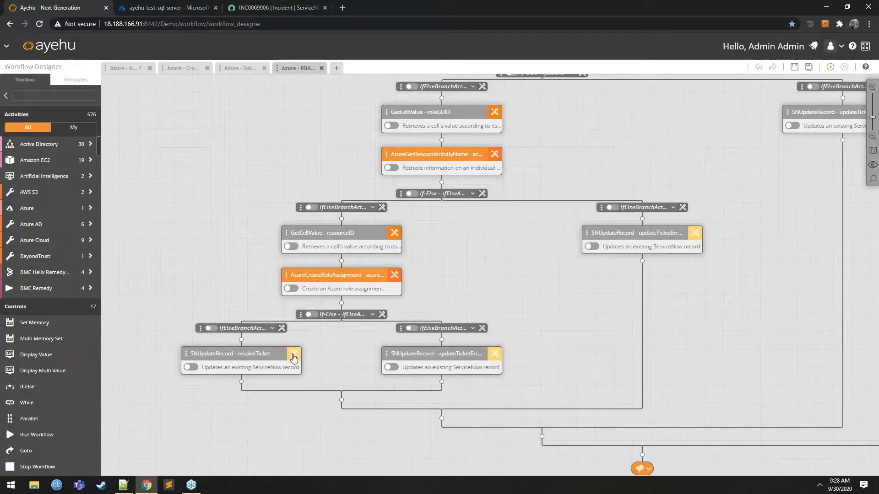
left_click(295, 360)
left_click_drag(582, 378, 553, 298)
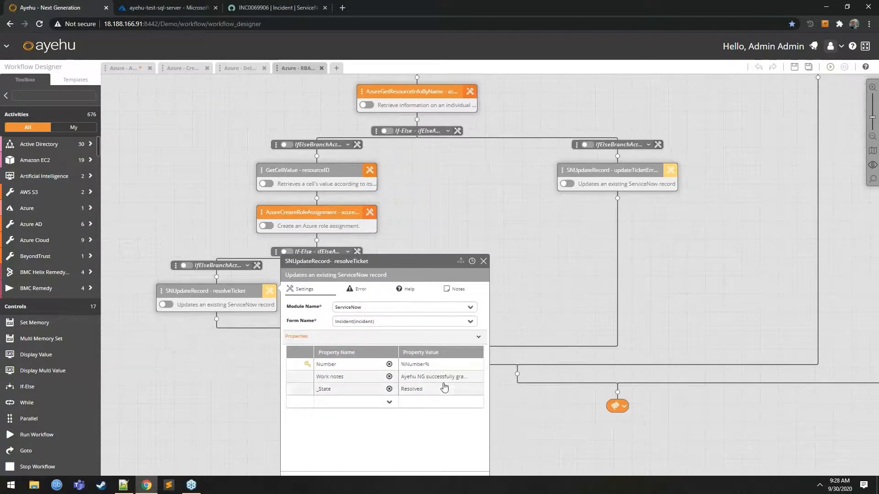
left_click(474, 378)
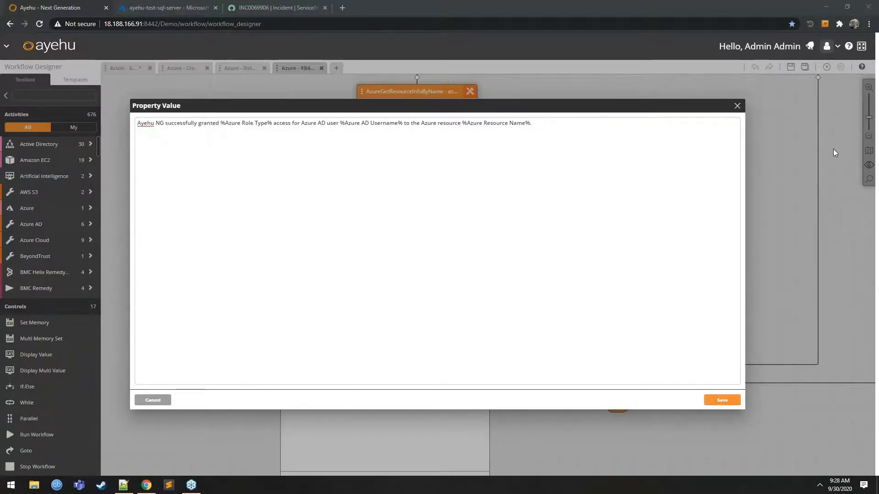
left_click(736, 106)
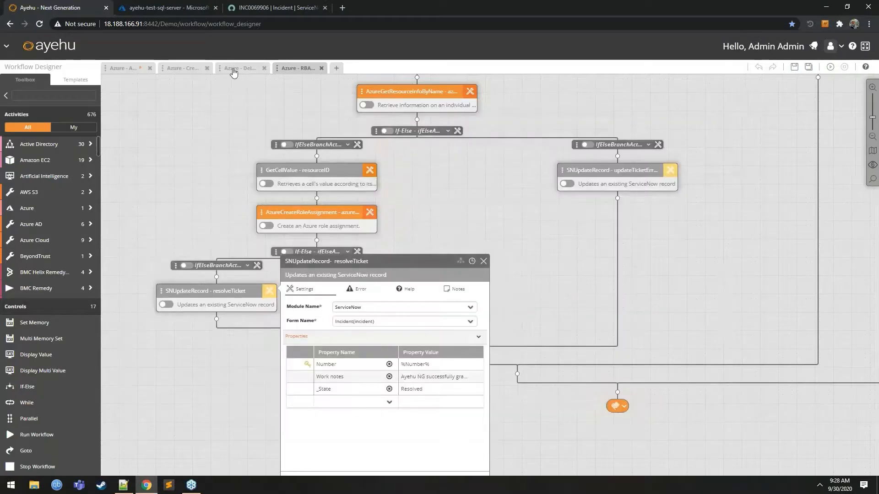
Switch to the Azure resource deletion workflow and review the settings of its resourceInfo activity.
left_click(237, 73)
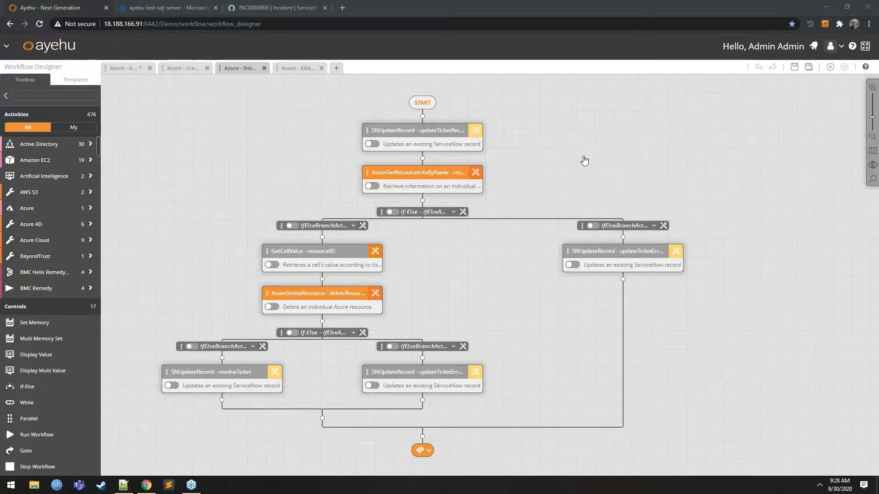
left_click(477, 174)
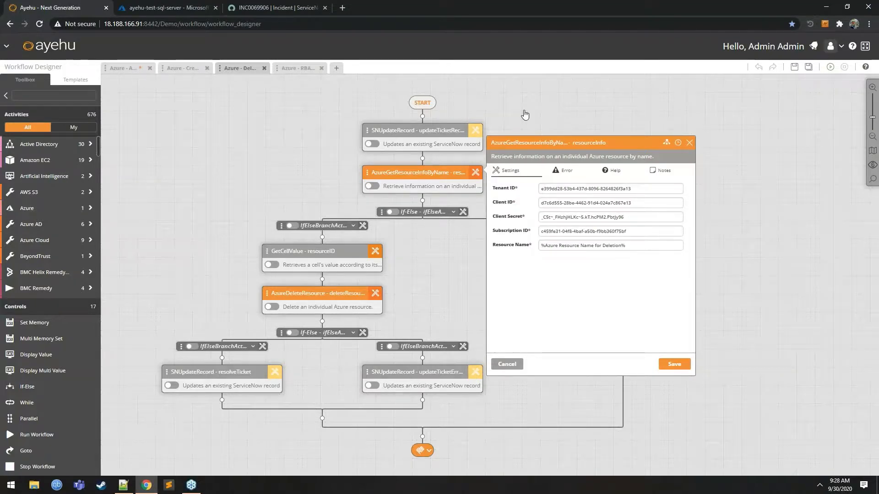
left_click(690, 142)
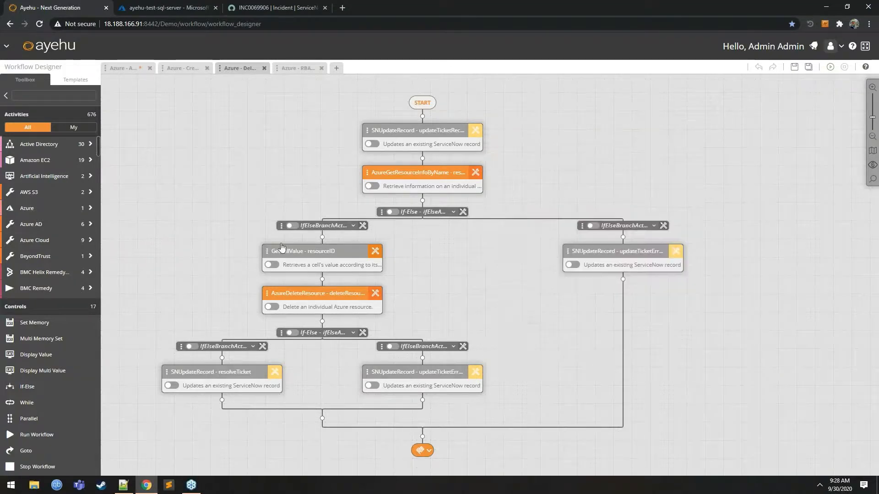
Review the deletion workflow's resourceID cell lookup and the settings of its deleteResource activity.
left_click(379, 255)
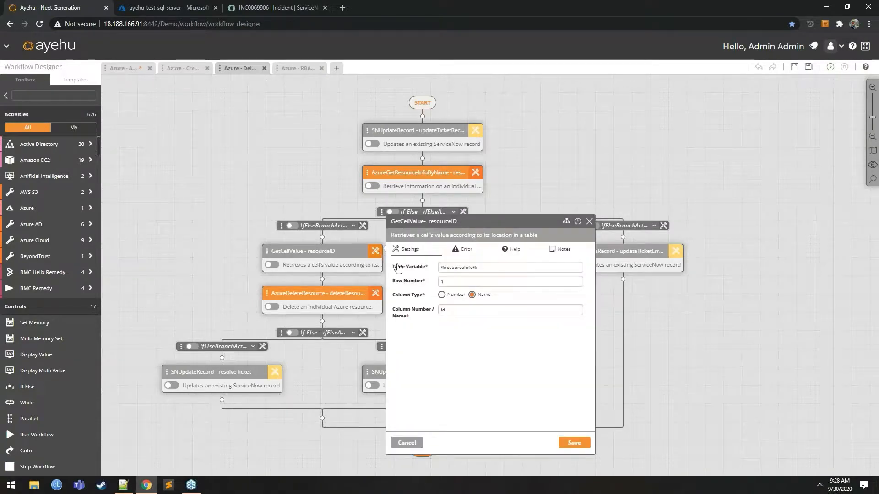
left_click(375, 293)
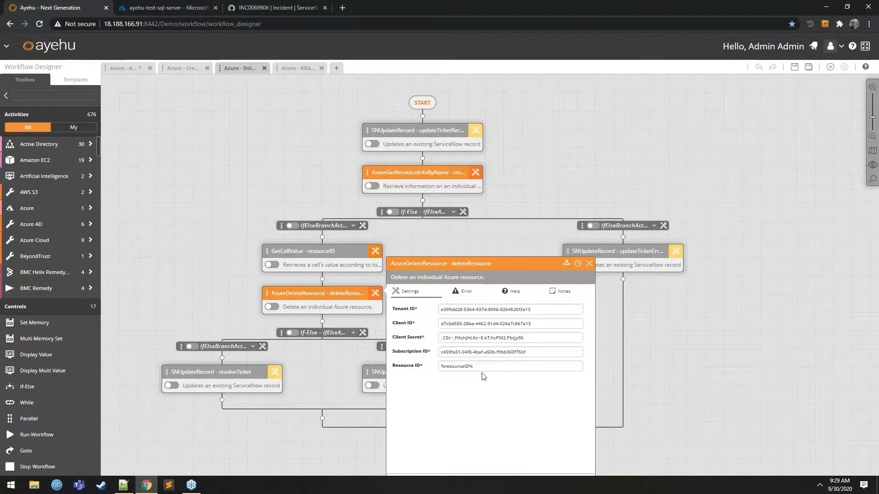
left_click(590, 264)
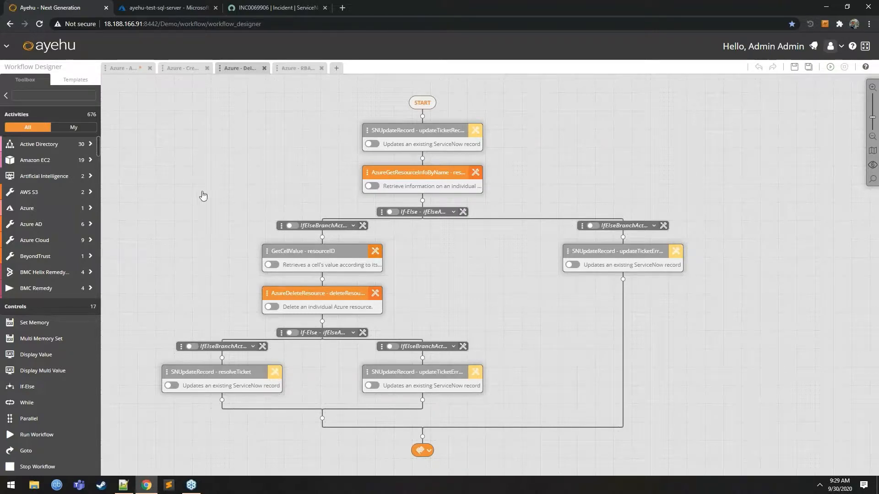
Switch to the Azure SQL firewall rule creation workflow and review the properties of its updateTicketReceived activity.
left_click(176, 69)
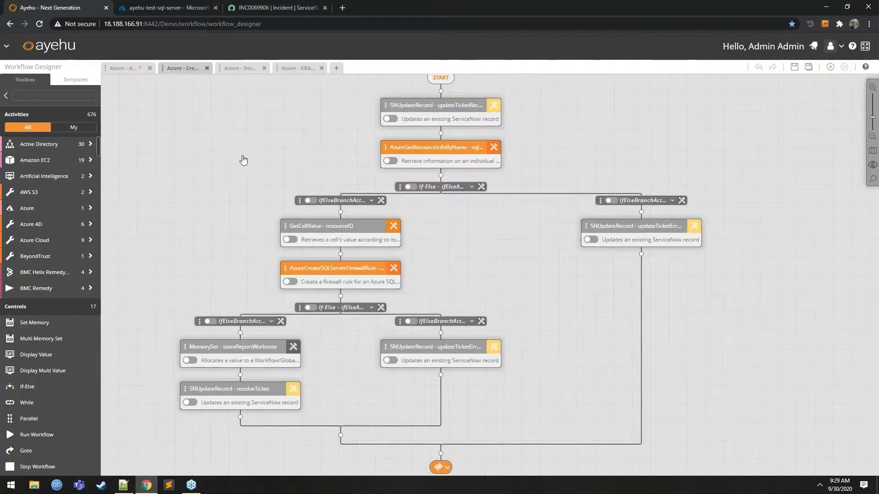
left_click_drag(243, 161, 214, 186)
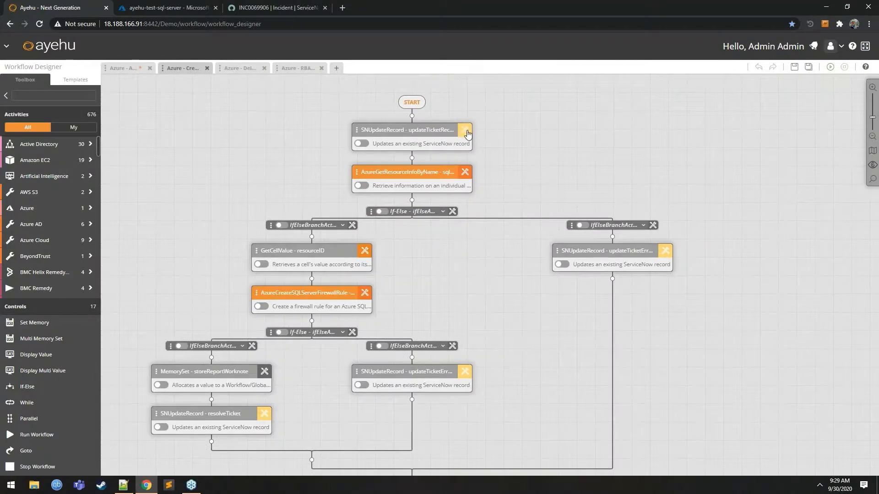
left_click(467, 131)
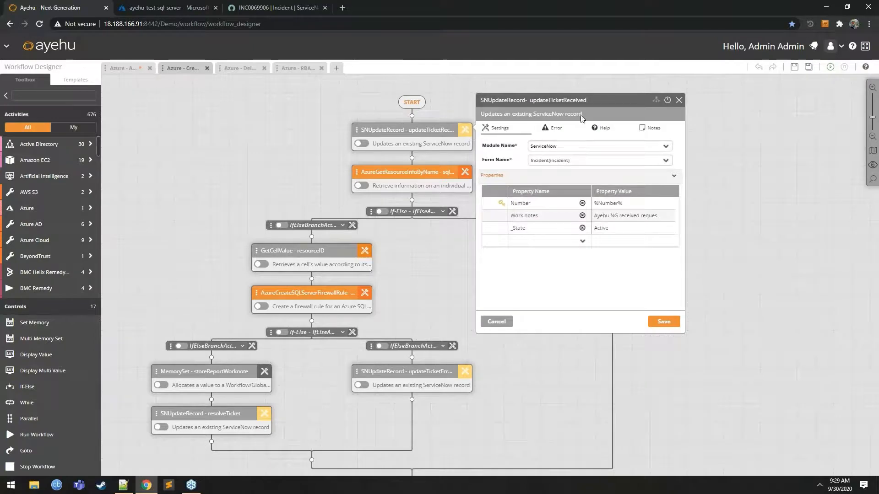
left_click(681, 103)
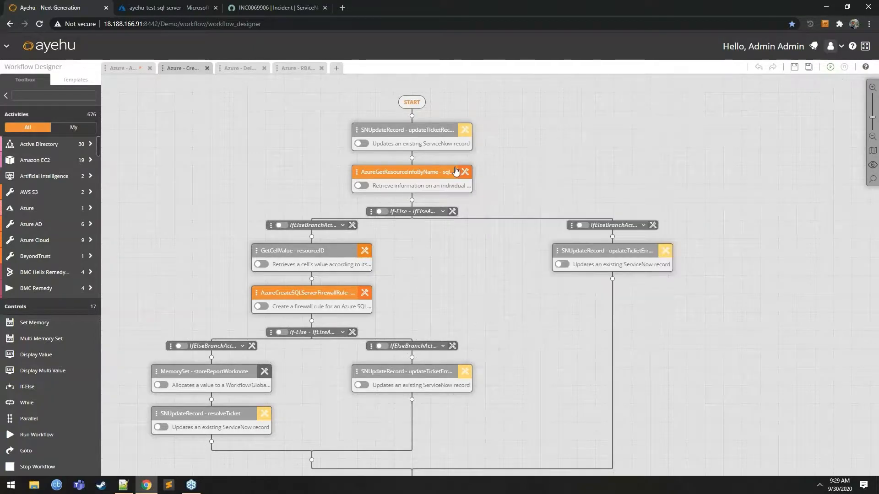
Review the settings of the sqlServerInfo activity and the resourceID cell lookup on the branch below it.
left_click(465, 172)
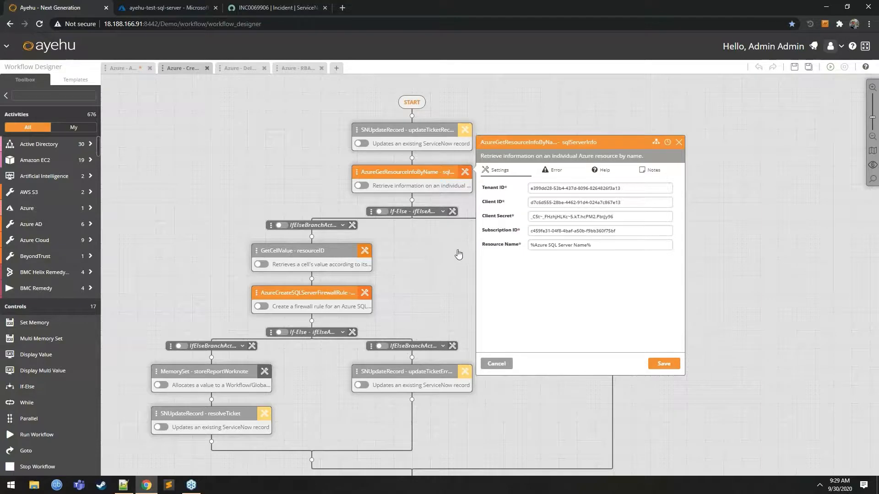
left_click(678, 142)
left_click(364, 251)
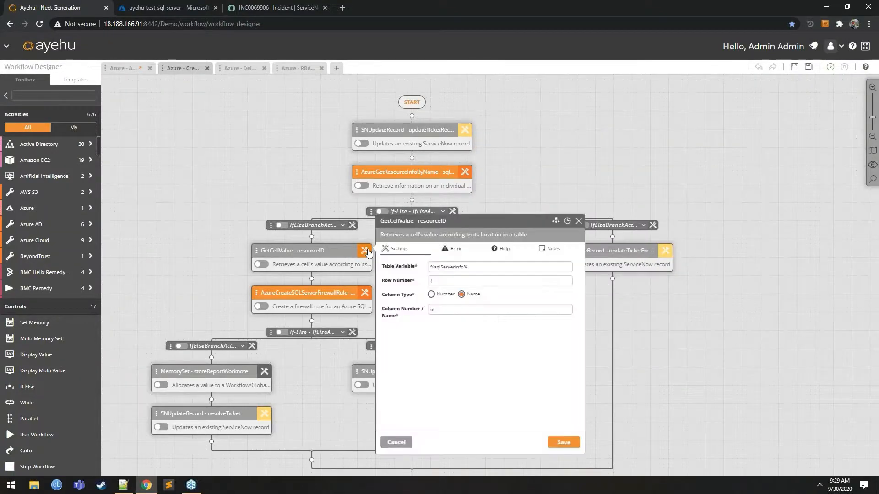
left_click(580, 223)
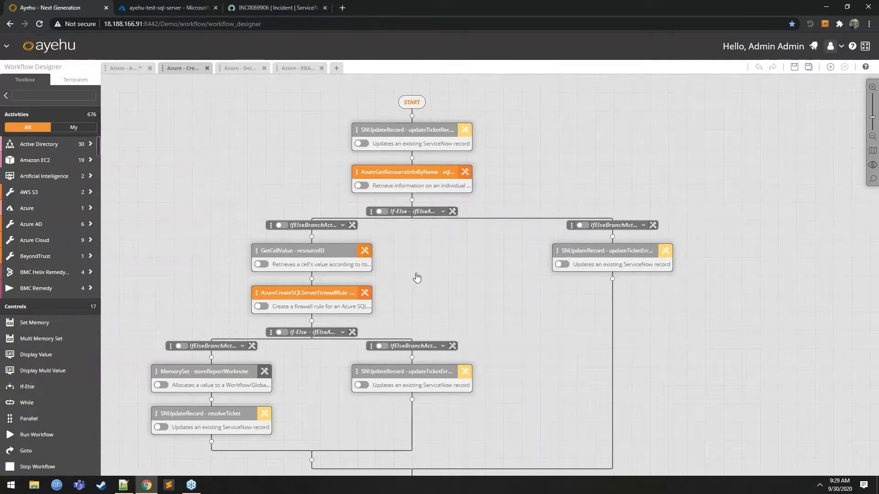
Review the createFirewallRule activity's settings, including its resource ID, rule name, start IP and end IP variables.
left_click_drag(416, 277, 457, 198)
left_click(405, 216)
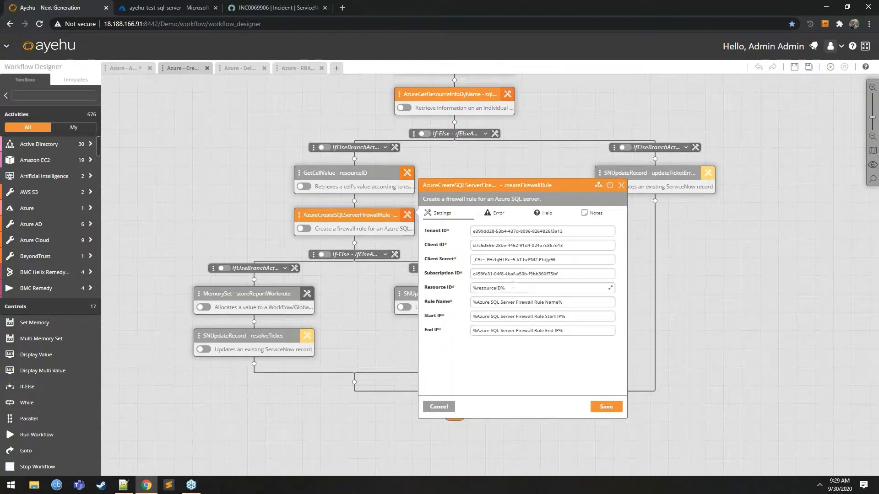
left_click(622, 186)
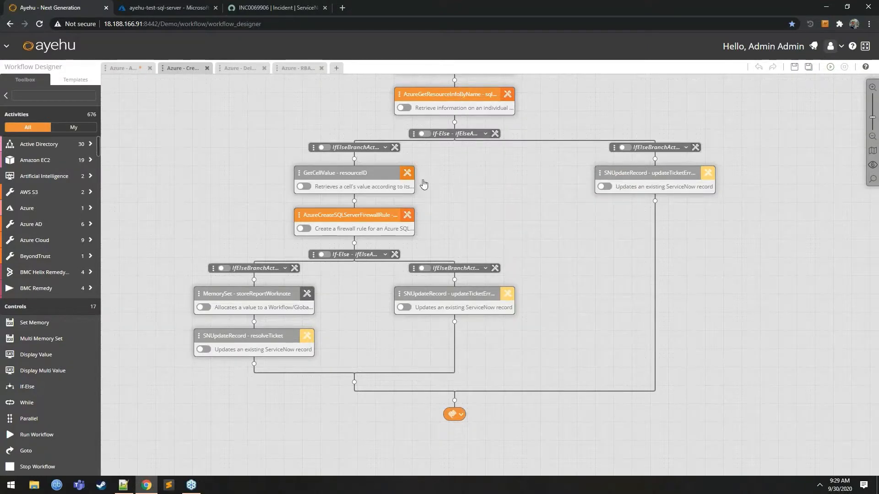
Examine the storeReportWorknote activity's variable name and value, comparing them with the resolveTicket activity's properties.
left_click(313, 300)
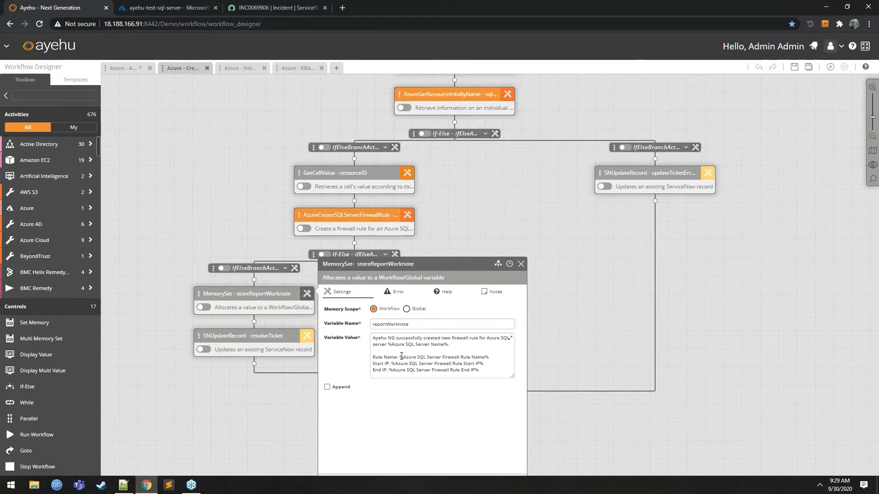
left_click(309, 337)
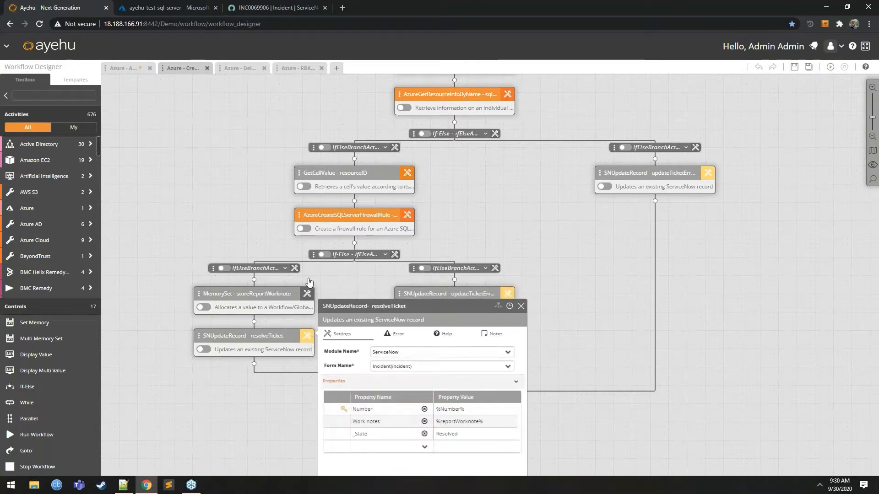
left_click(310, 293)
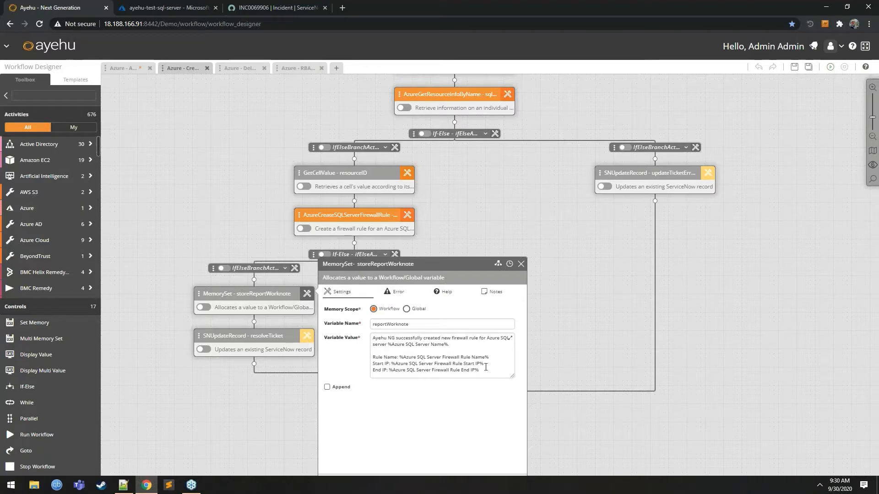
left_click_drag(486, 369, 379, 328)
left_click(376, 339)
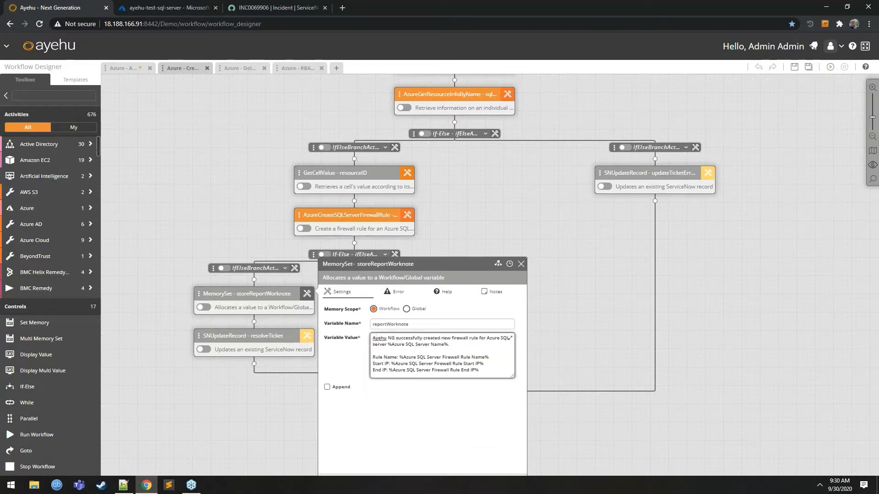
double_click(419, 323)
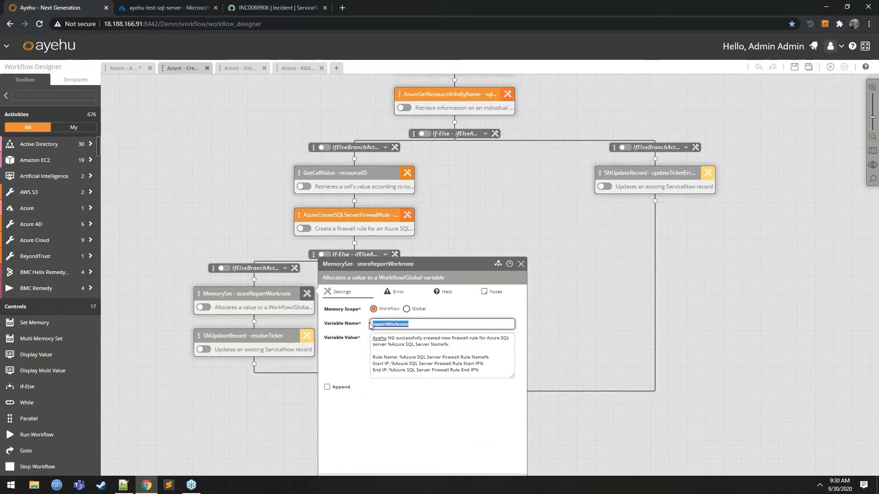
Review how the firewall workflow's resolveTicket activity uses the %reportWorknote% variable in its work notes, leaving the activity unchanged.
left_click(307, 341)
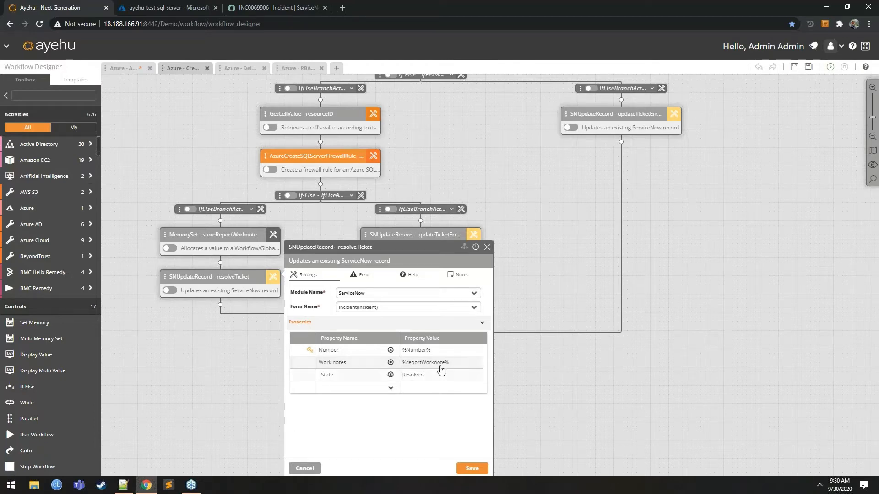
left_click(488, 248)
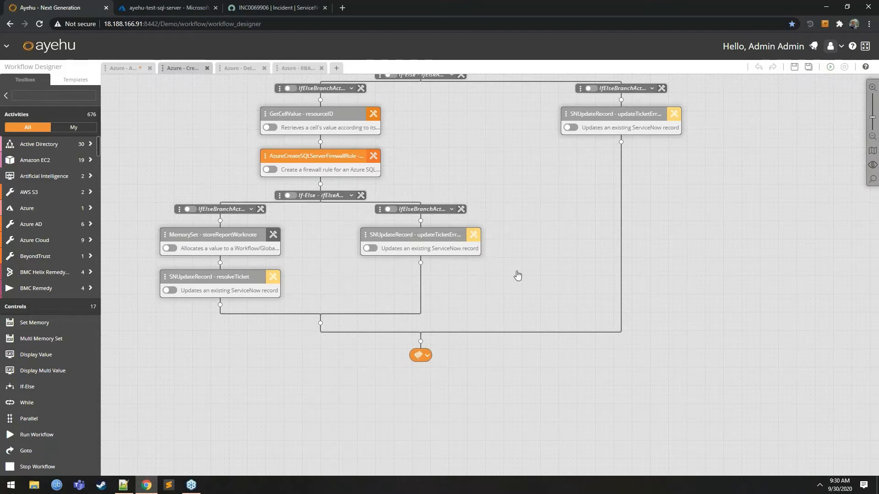
left_click_drag(487, 163, 509, 209)
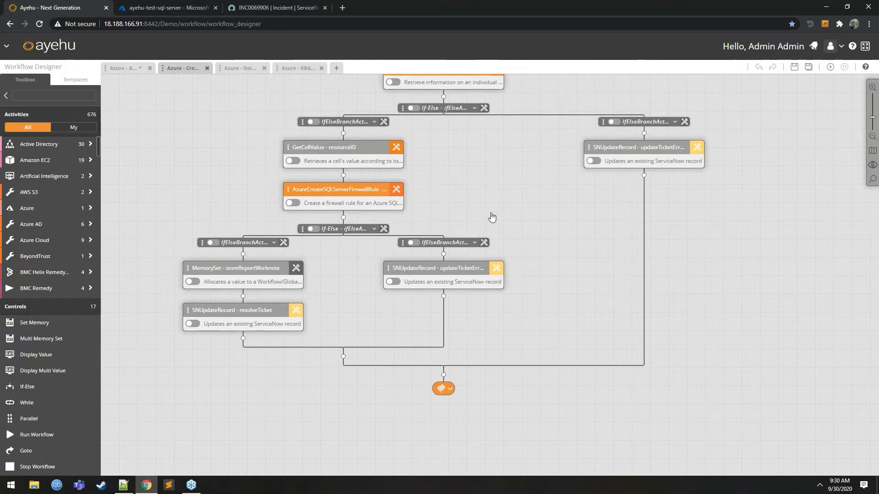